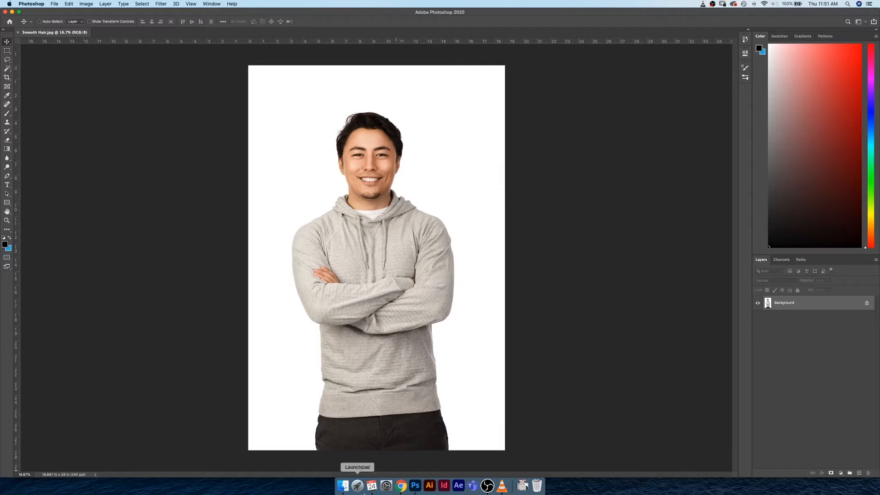
Switch to Finder and preview the Smooth Hair.jpg file in the Masking Demo folder with Quick Look
{"action": "left_click", "coordinate": [343, 488]}
{"action": "left_click_drag", "start_coordinate": [401, 191], "coordinate": [362, 120]}
{"action": "left_click", "coordinate": [294, 161]}
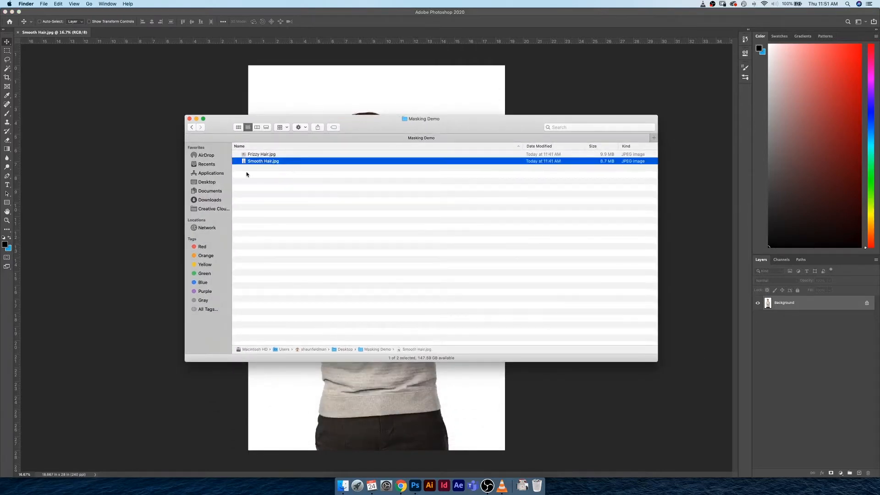
{"action": "key", "text": "space"}
{"action": "key", "text": "space"}
Set Adobe Photoshop 2020 as the default application for all .jpg files through the info of Smooth Hair.jpg
{"action": "right_click", "coordinate": [293, 163]}
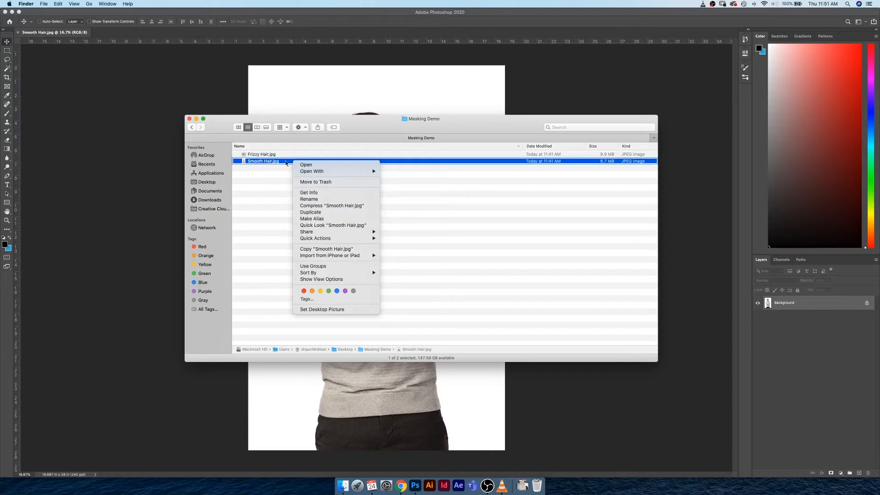
{"action": "left_click", "coordinate": [313, 193]}
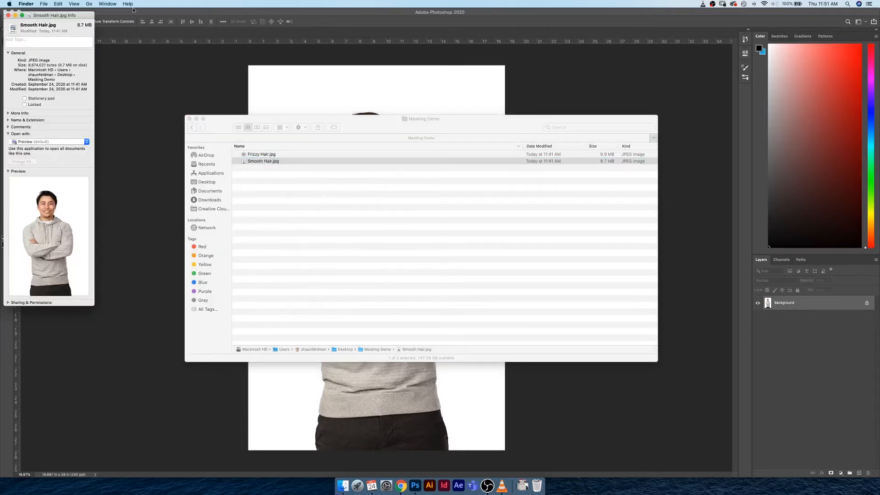
{"action": "left_click_drag", "start_coordinate": [78, 13], "coordinate": [160, 105]}
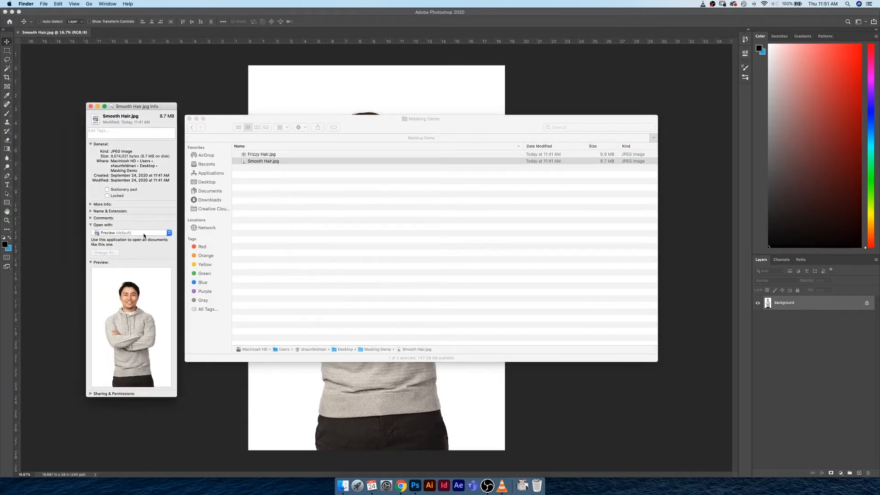
{"action": "left_click", "coordinate": [161, 233]}
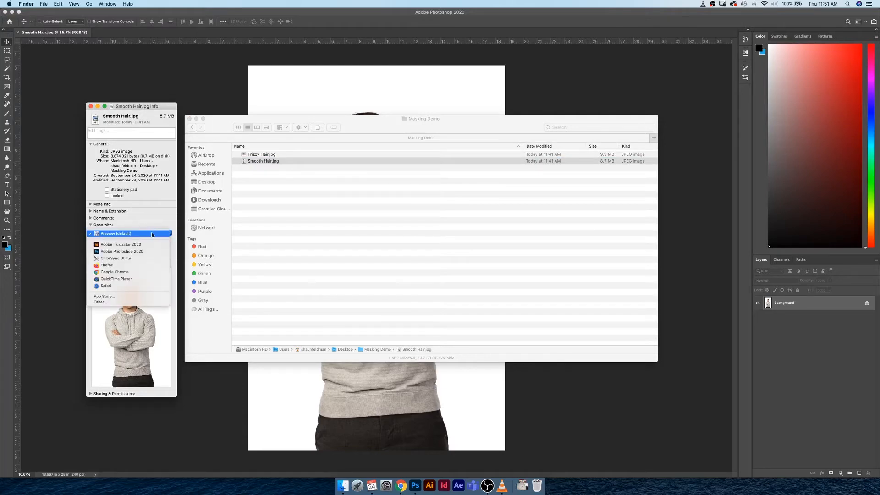
{"action": "left_click", "coordinate": [125, 253]}
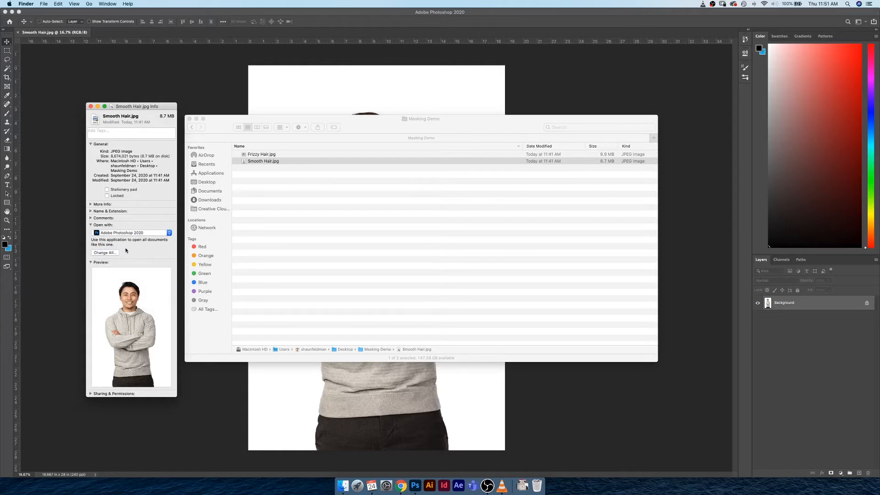
{"action": "left_click", "coordinate": [100, 251]}
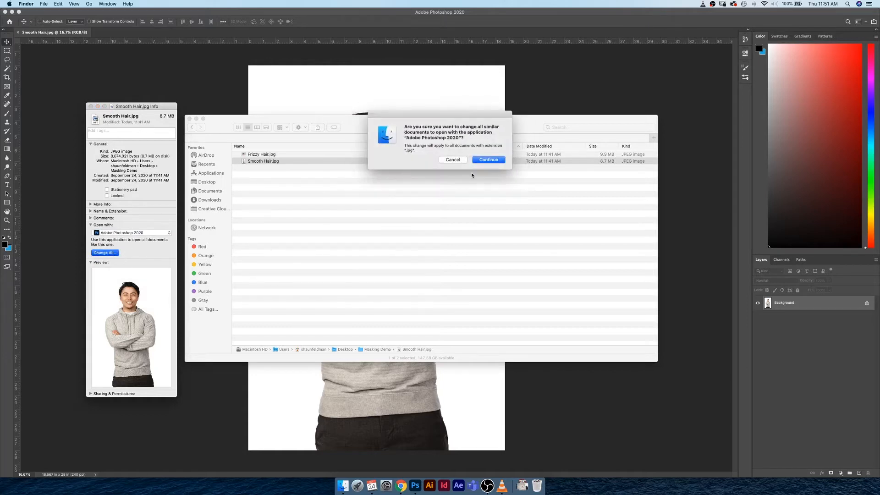
{"action": "left_click", "coordinate": [489, 160]}
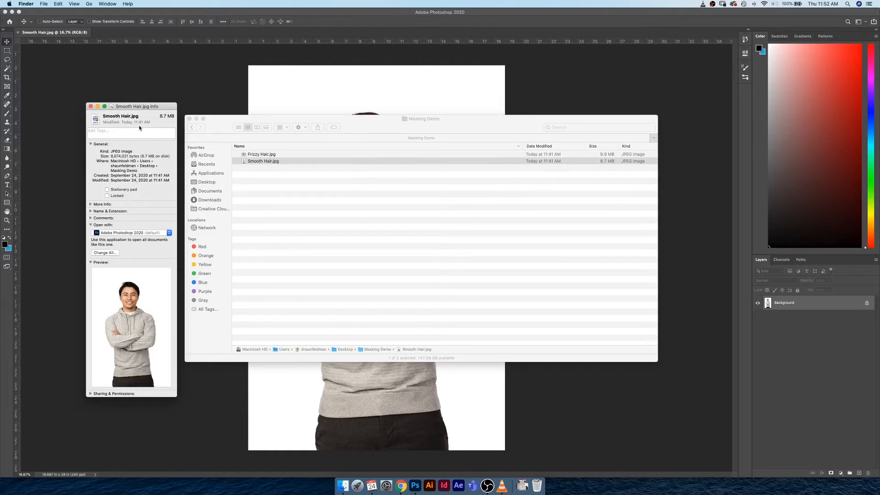
{"action": "left_click", "coordinate": [90, 106]}
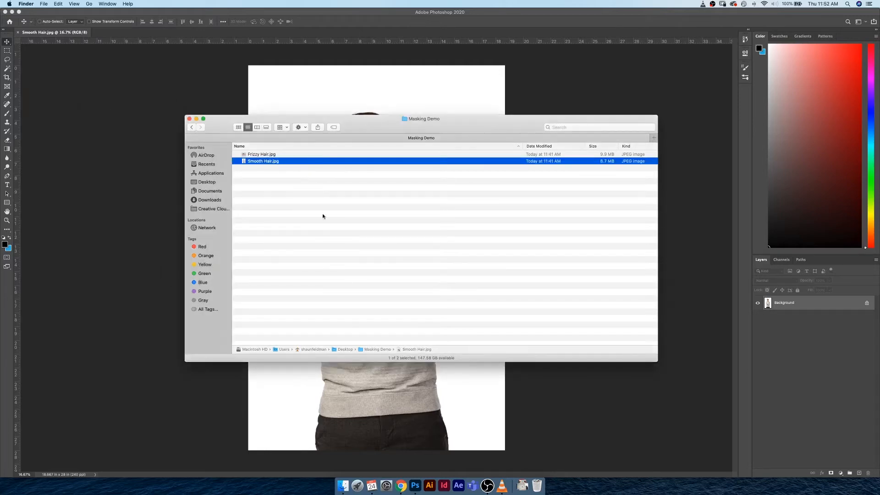
Back in Photoshop, start a Pen tool path at the photo's bottom edge, tracing up the figure's left trouser edge and hoodie hem
{"action": "left_click", "coordinate": [145, 189]}
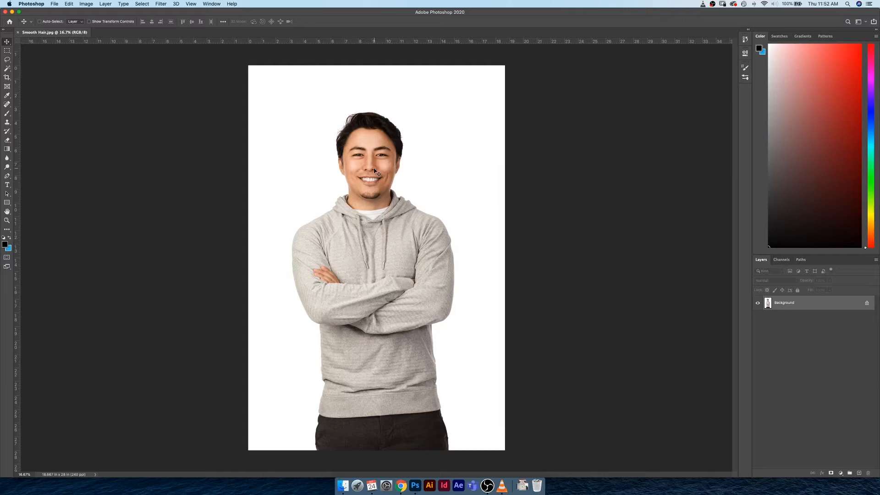
{"action": "key", "text": "p"}
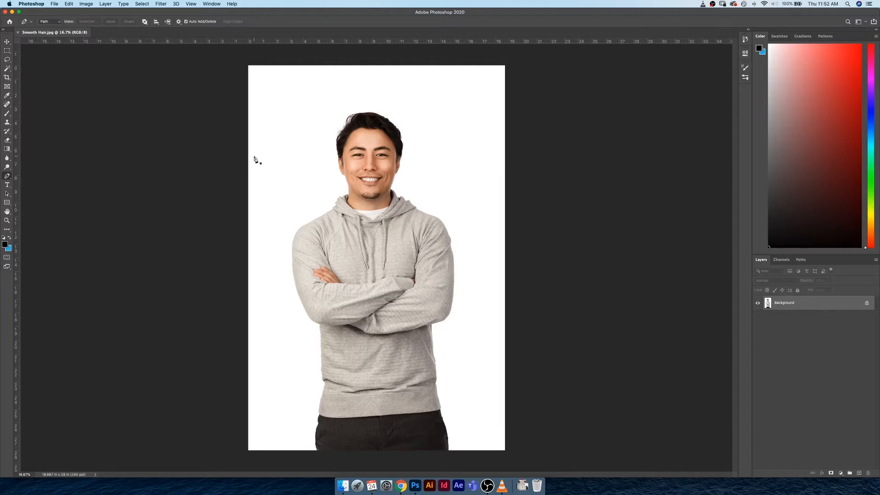
{"action": "key", "text": "super+equal"}
{"action": "key", "text": "super+equal"}
{"action": "key", "text": "super+equal"}
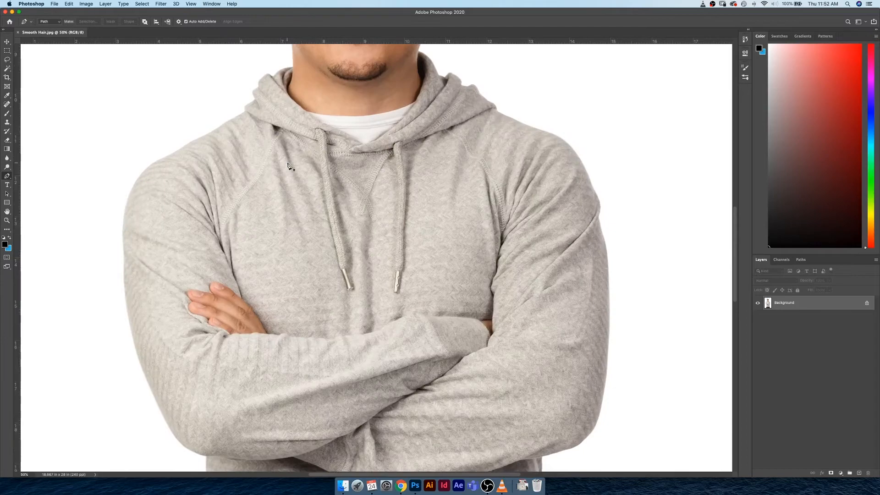
{"action": "key", "text": "super+equal"}
{"action": "scroll", "coordinate": [257, 291], "scroll_direction": "down", "scroll_amount": 10}
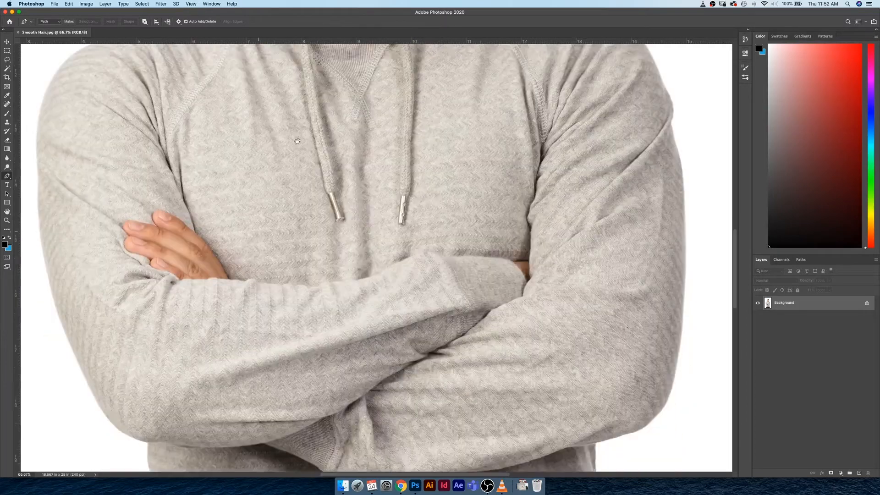
{"action": "scroll", "coordinate": [259, 334], "scroll_direction": "down", "scroll_amount": 15}
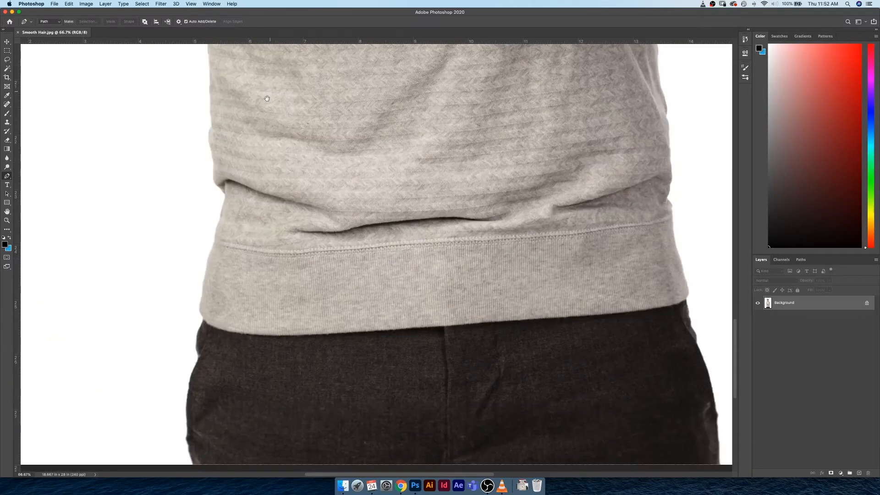
{"action": "scroll", "coordinate": [255, 197], "scroll_direction": "up", "scroll_amount": 1}
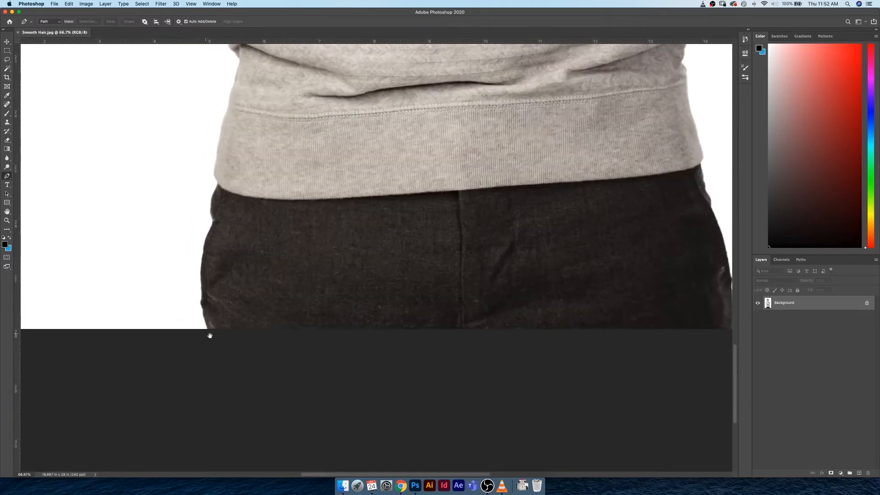
{"action": "left_click", "coordinate": [207, 330]}
{"action": "left_click_drag", "start_coordinate": [202, 298], "coordinate": [203, 294]}
{"action": "left_click_drag", "start_coordinate": [205, 251], "coordinate": [216, 160]}
{"action": "left_click", "coordinate": [222, 134]}
{"action": "left_click", "coordinate": [232, 98]}
{"action": "left_click", "coordinate": [240, 62]}
{"action": "left_click_drag", "start_coordinate": [255, 130], "coordinate": [273, 301]}
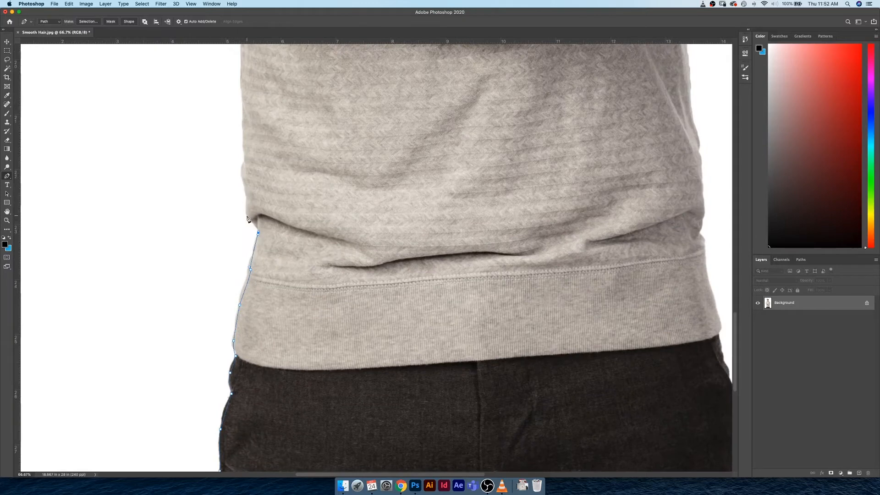
{"action": "left_click", "coordinate": [247, 216]}
{"action": "left_click", "coordinate": [246, 211]}
{"action": "left_click_drag", "start_coordinate": [247, 208], "coordinate": [247, 204]}
{"action": "left_click_drag", "start_coordinate": [246, 187], "coordinate": [244, 134]}
{"action": "left_click_drag", "start_coordinate": [243, 103], "coordinate": [249, 82]}
{"action": "left_click", "coordinate": [242, 58]}
{"action": "key", "text": "Delete"}
{"action": "key", "text": "Delete"}
{"action": "left_click_drag", "start_coordinate": [243, 97], "coordinate": [243, 93]}
{"action": "key", "text": "super+z"}
Resume the path from the anchor above the hoodie hem and trace up the waist's left edge to the elbow
{"action": "left_click", "coordinate": [258, 233]}
{"action": "left_click_drag", "start_coordinate": [250, 213], "coordinate": [249, 208]}
{"action": "left_click_drag", "start_coordinate": [246, 189], "coordinate": [246, 184]}
{"action": "left_click_drag", "start_coordinate": [244, 163], "coordinate": [274, 268]}
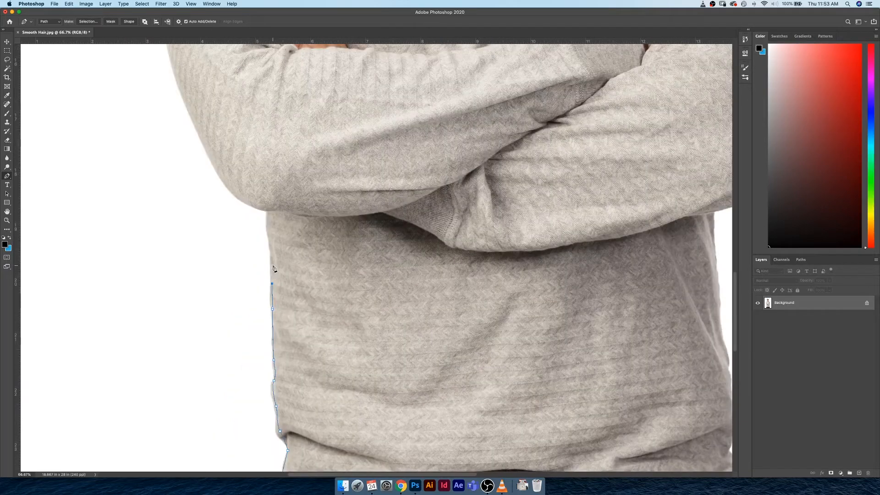
{"action": "left_click", "coordinate": [271, 259]}
{"action": "left_click", "coordinate": [267, 233]}
{"action": "left_click", "coordinate": [267, 212]}
{"action": "left_click_drag", "start_coordinate": [235, 195], "coordinate": [226, 186]}
Continue the path up the outer sleeve on the figure's left side, over the shoulder and onto the hood
{"action": "scroll", "coordinate": [192, 120], "scroll_direction": "up", "scroll_amount": 5}
{"action": "scroll", "coordinate": [192, 120], "scroll_direction": "left", "scroll_amount": 2}
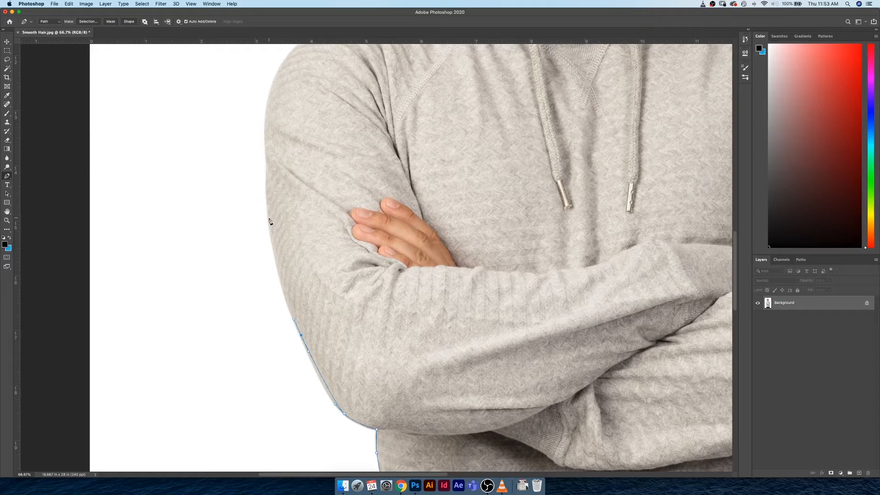
{"action": "left_click_drag", "start_coordinate": [269, 216], "coordinate": [267, 203]}
{"action": "scroll", "coordinate": [267, 155], "scroll_direction": "up", "scroll_amount": 1}
{"action": "left_click", "coordinate": [267, 165]}
{"action": "left_click", "coordinate": [266, 109]}
{"action": "left_click_drag", "start_coordinate": [294, 52], "coordinate": [301, 48]}
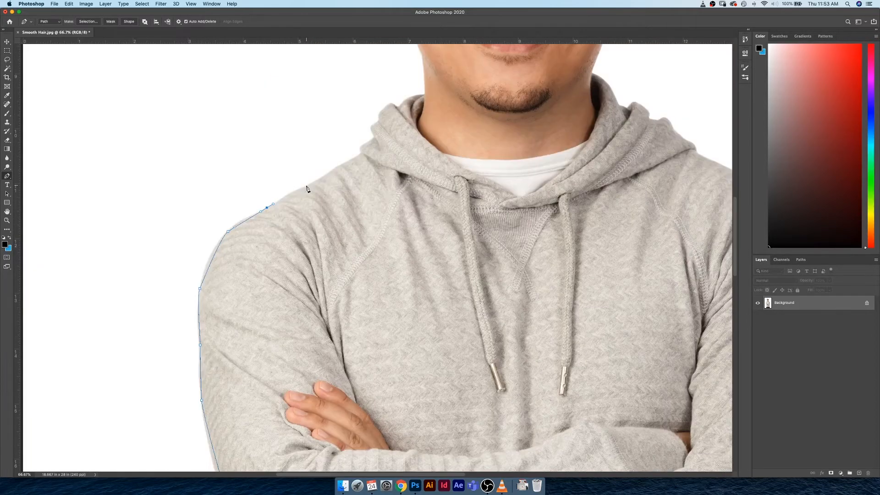
{"action": "left_click_drag", "start_coordinate": [306, 186], "coordinate": [310, 184]}
{"action": "left_click_drag", "start_coordinate": [381, 112], "coordinate": [382, 108]}
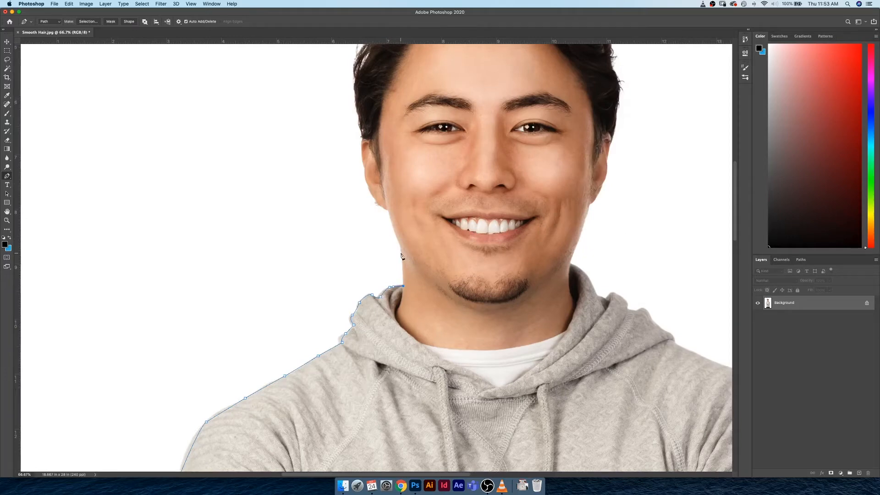
Continue the path from the hood up the left side of the neck and jaw to the ear
{"action": "left_click", "coordinate": [401, 246]}
{"action": "left_click", "coordinate": [388, 209]}
{"action": "left_click", "coordinate": [372, 194]}
Continue the path loosely around the left side and top of the hair, keeping the stray hairs inside
{"action": "scroll", "coordinate": [367, 174], "scroll_direction": "up", "scroll_amount": 4}
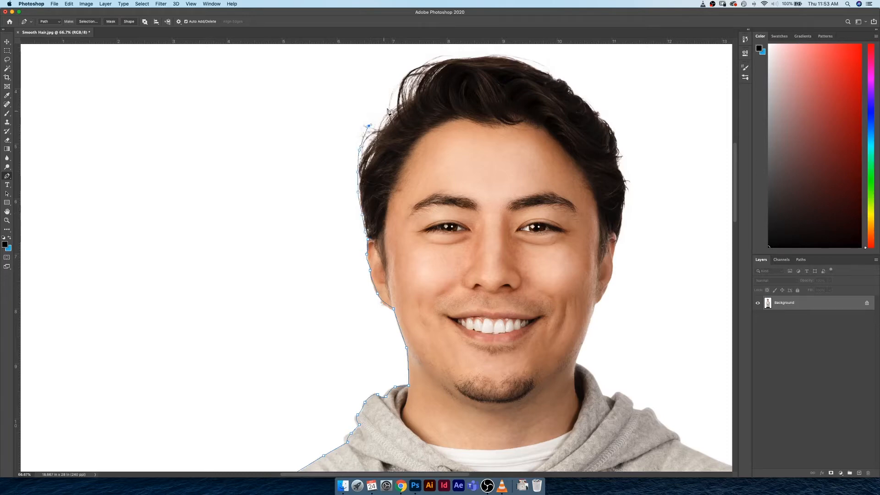
{"action": "left_click", "coordinate": [391, 104]}
{"action": "left_click", "coordinate": [399, 89]}
{"action": "left_click", "coordinate": [410, 71]}
{"action": "left_click", "coordinate": [435, 61]}
{"action": "left_click", "coordinate": [472, 56]}
{"action": "left_click", "coordinate": [508, 56]}
{"action": "left_click", "coordinate": [539, 67]}
{"action": "left_click", "coordinate": [564, 79]}
{"action": "left_click", "coordinate": [584, 97]}
{"action": "left_click", "coordinate": [599, 113]}
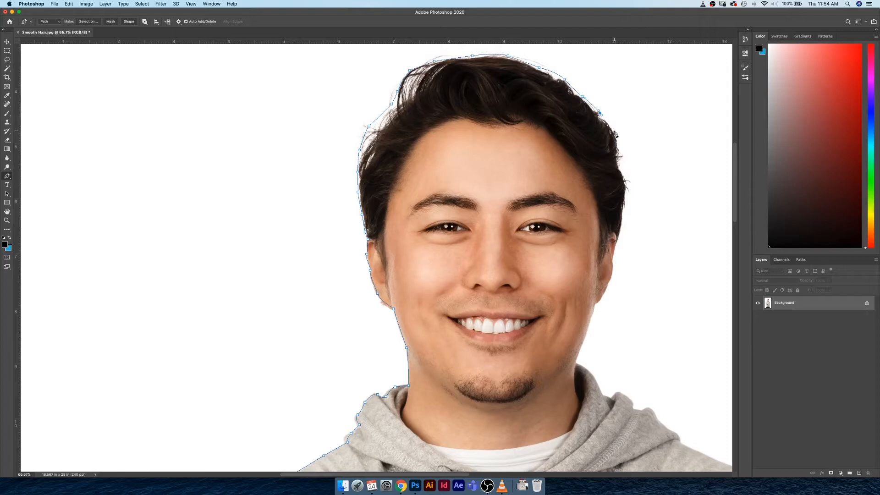
Continue the path down the right side of the hair and around the ear to the jaw
{"action": "left_click", "coordinate": [616, 130]}
{"action": "left_click", "coordinate": [626, 183]}
{"action": "left_click", "coordinate": [626, 210]}
{"action": "left_click", "coordinate": [620, 239]}
{"action": "left_click", "coordinate": [613, 255]}
{"action": "left_click", "coordinate": [613, 272]}
{"action": "left_click", "coordinate": [604, 292]}
{"action": "left_click", "coordinate": [596, 303]}
Continue the path down the right jaw and along the folds of the hood to the shoulder seam
{"action": "left_click", "coordinate": [590, 370], "text": "super"}
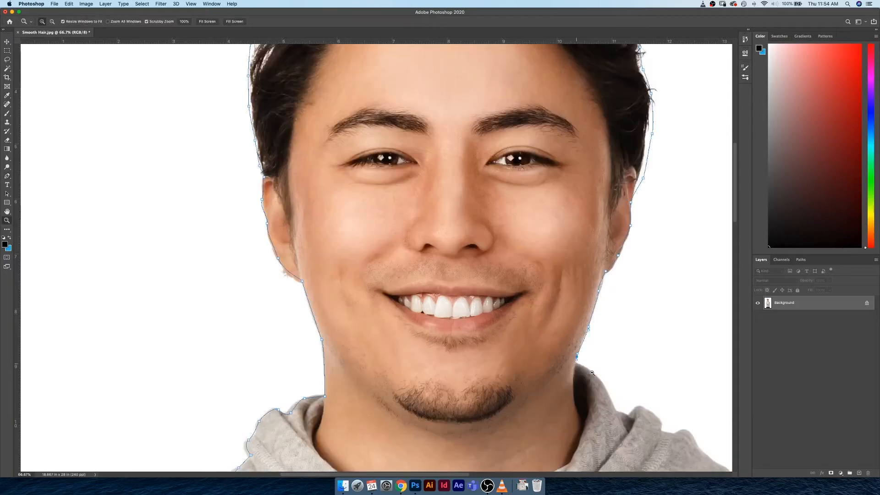
{"action": "left_click", "coordinate": [591, 373], "text": "super"}
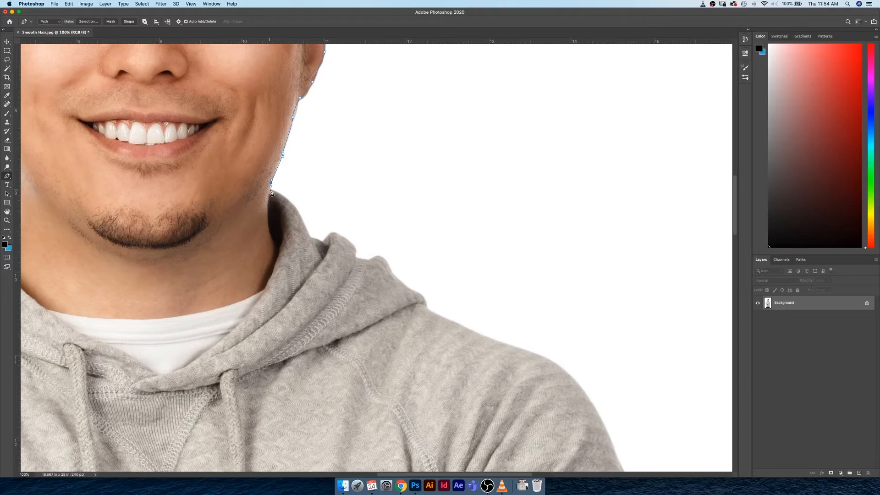
{"action": "left_click", "coordinate": [271, 189]}
{"action": "left_click", "coordinate": [297, 211]}
{"action": "left_click", "coordinate": [310, 236]}
{"action": "left_click", "coordinate": [324, 241]}
{"action": "left_click", "coordinate": [330, 234]}
{"action": "left_click", "coordinate": [350, 241]}
{"action": "left_click", "coordinate": [354, 254]}
{"action": "left_click_drag", "start_coordinate": [371, 259], "coordinate": [377, 259]}
{"action": "left_click", "coordinate": [392, 274]}
{"action": "left_click", "coordinate": [416, 292]}
{"action": "left_click", "coordinate": [425, 302]}
Continue the path over the right shoulder and down the outer edge of the upper sleeve with curved anchor points
{"action": "left_click", "coordinate": [428, 310]}
{"action": "left_click_drag", "start_coordinate": [464, 326], "coordinate": [468, 328]}
{"action": "left_click_drag", "start_coordinate": [508, 344], "coordinate": [511, 346]}
{"action": "left_click_drag", "start_coordinate": [559, 365], "coordinate": [566, 371]}
{"action": "left_click_drag", "start_coordinate": [602, 421], "coordinate": [400, 153]}
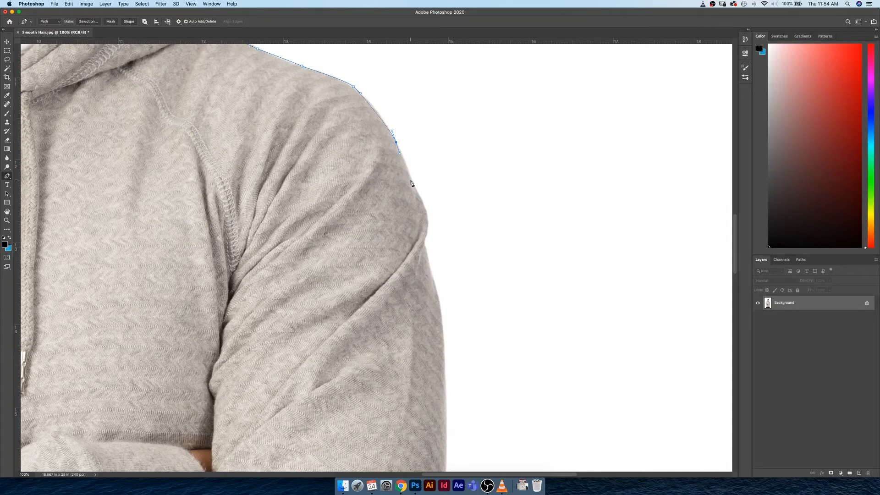
{"action": "scroll", "coordinate": [412, 183], "scroll_direction": "down", "scroll_amount": 10}
{"action": "scroll", "coordinate": [412, 183], "scroll_direction": "right", "scroll_amount": 3}
{"action": "left_click_drag", "start_coordinate": [374, 238], "coordinate": [371, 264]}
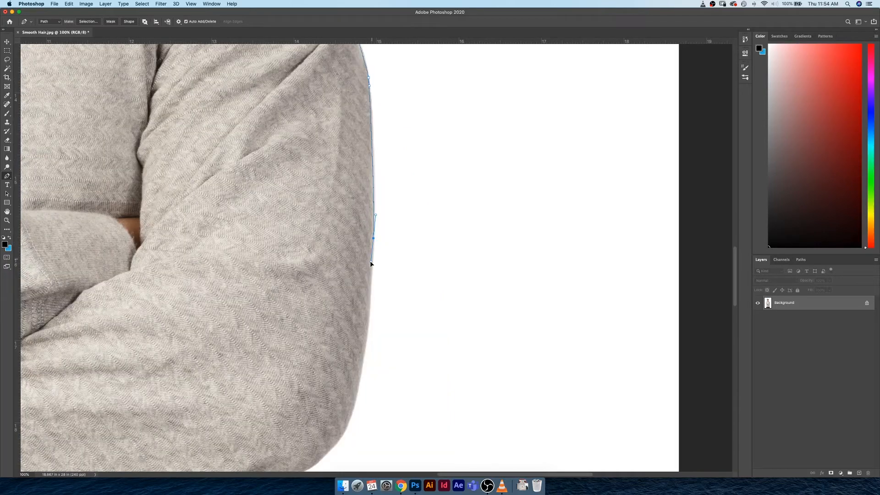
Continue the path around the right elbow and down the waist and trouser edge, undoing the last misplaced anchor point
{"action": "left_click_drag", "start_coordinate": [351, 411], "coordinate": [333, 442]}
{"action": "left_click_drag", "start_coordinate": [338, 453], "coordinate": [458, 186]}
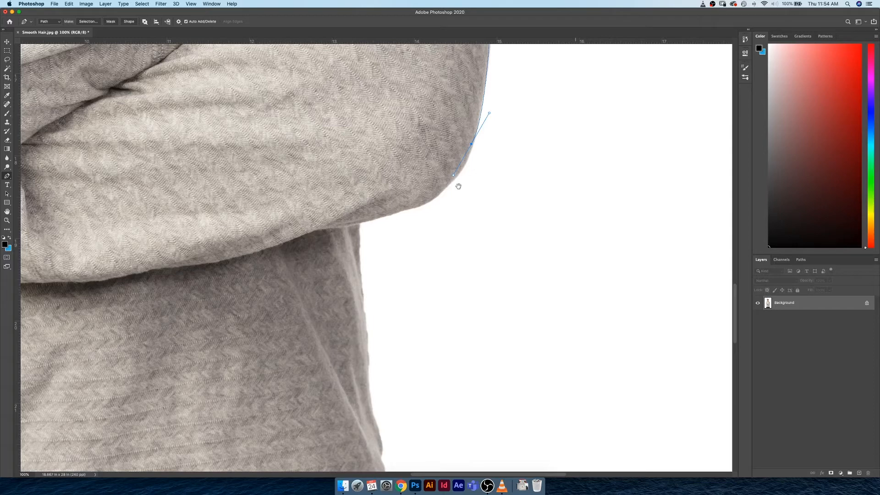
{"action": "left_click_drag", "start_coordinate": [425, 201], "coordinate": [357, 224]}
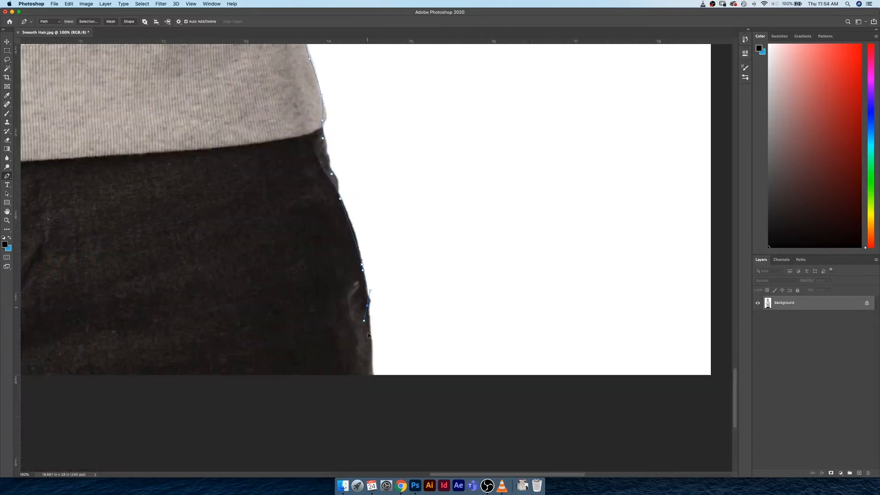
{"action": "key", "text": "super+z"}
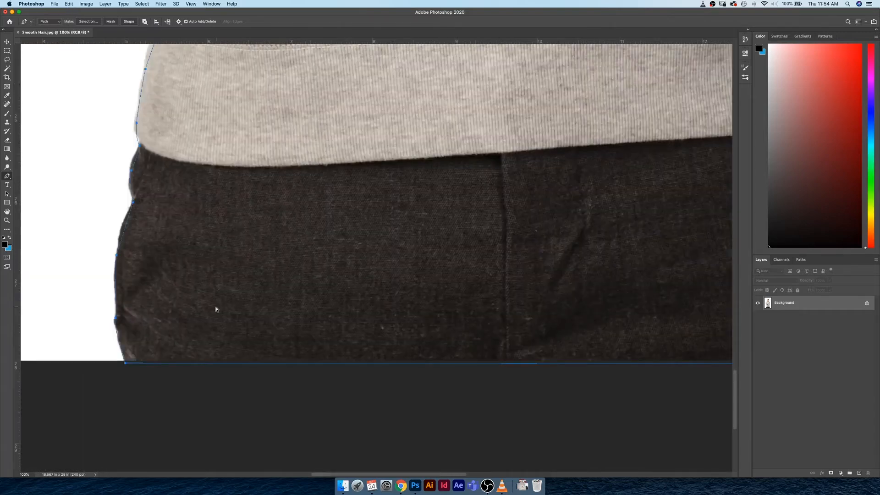
Convert the closed path around the man into a new anti-aliased selection with a feather radius of 0 pixels
{"action": "key", "text": "super+0"}
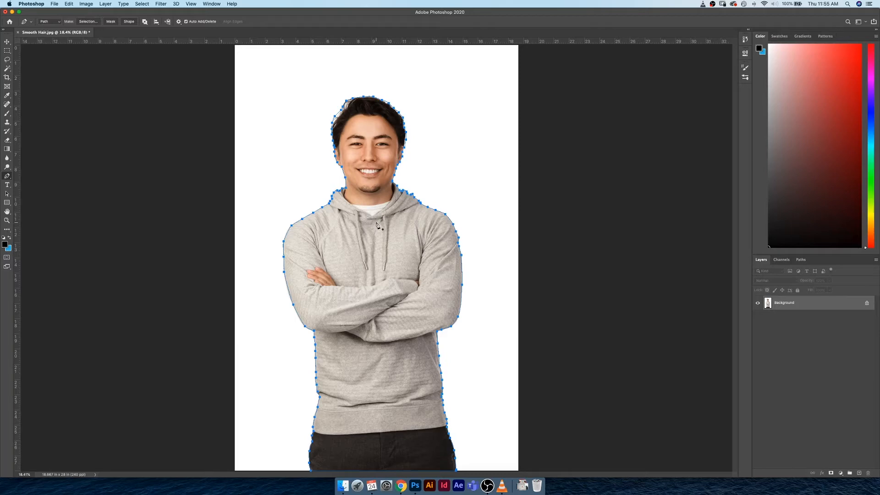
{"action": "right_click", "coordinate": [366, 216]}
{"action": "left_click", "coordinate": [380, 247]}
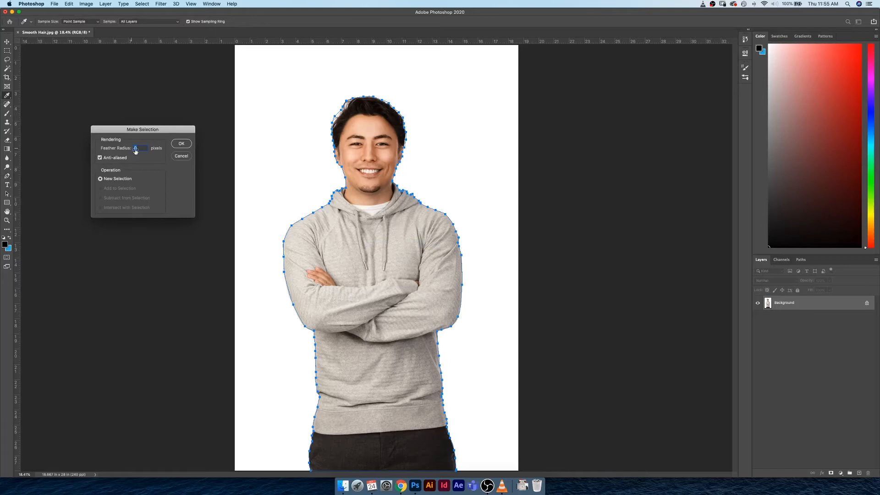
{"action": "left_click", "coordinate": [181, 144]}
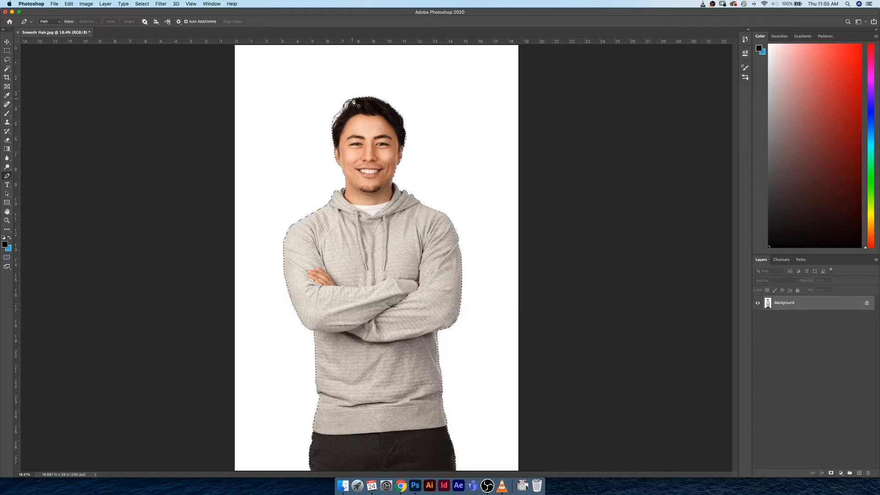
Switch to the Lasso tool and open the man's selection in the Select and Mask workspace
{"action": "left_click", "coordinate": [7, 60]}
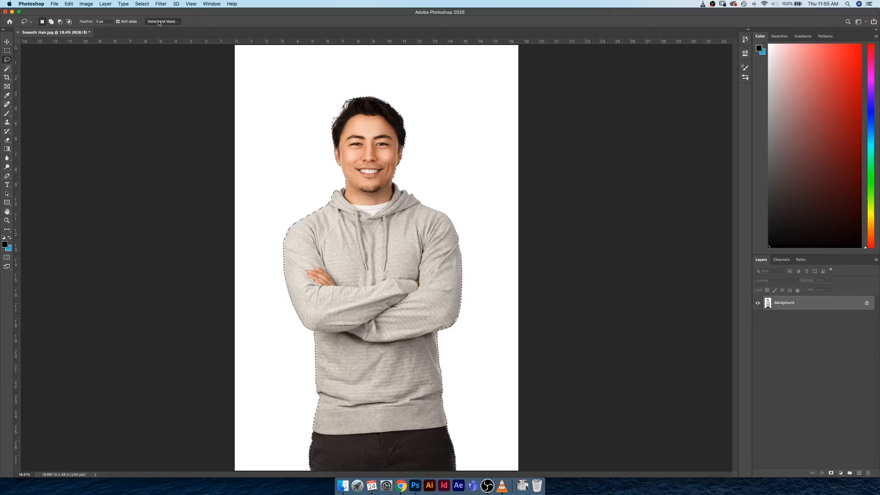
{"action": "left_click", "coordinate": [159, 22]}
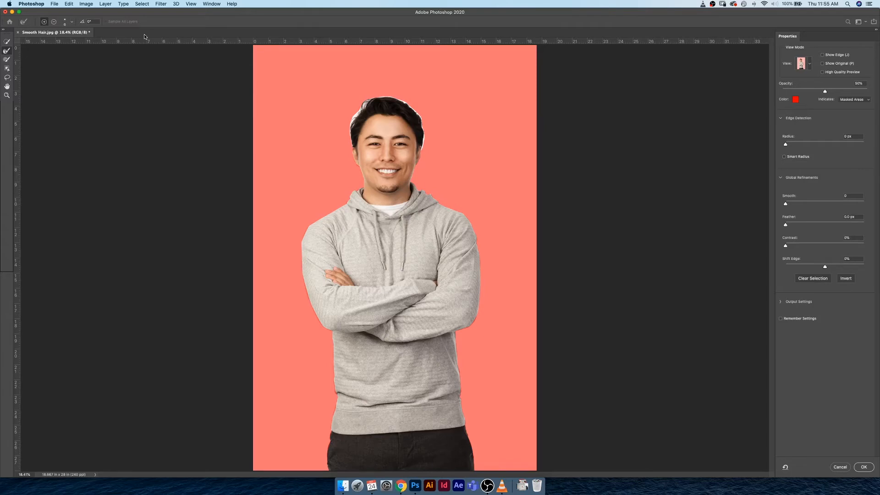
{"action": "key", "text": "super+plus"}
{"action": "key", "text": "super+plus"}
{"action": "key", "text": "super+plus"}
{"action": "key", "text": "super+plus"}
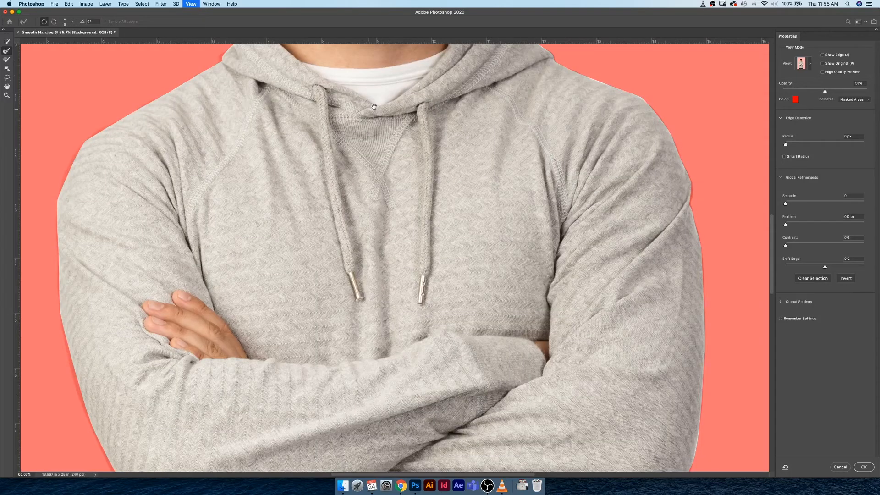
Show the masked areas around the man's head in the Overlay view mode
{"action": "left_click_drag", "start_coordinate": [374, 107], "coordinate": [365, 226]}
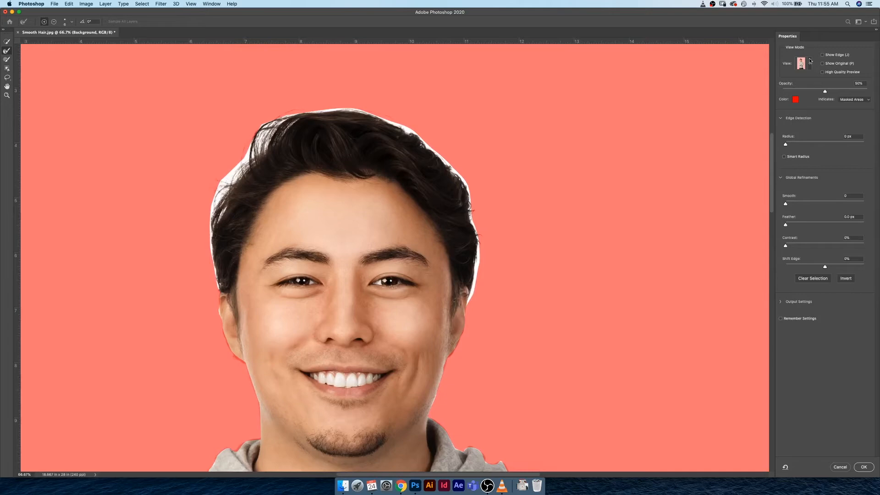
{"action": "left_click", "coordinate": [810, 61]}
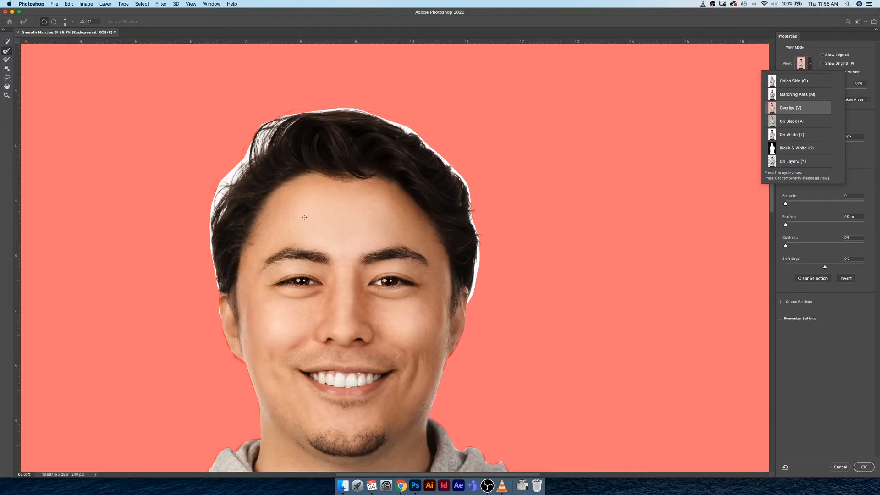
{"action": "left_click", "coordinate": [808, 112]}
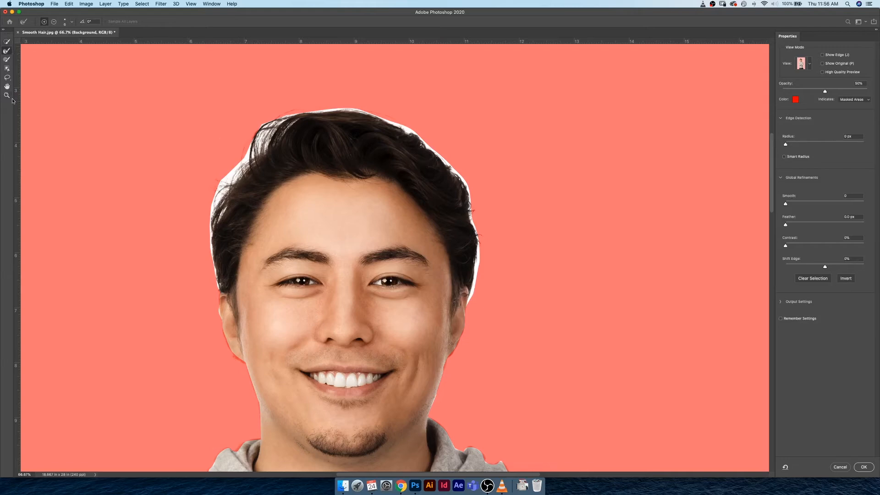
{"action": "left_click", "coordinate": [8, 42]}
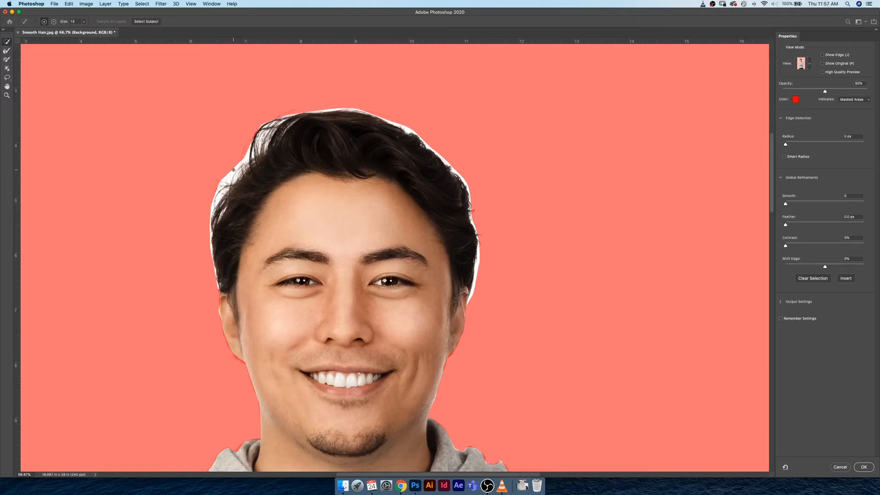
{"action": "key", "text": "bracketright"}
{"action": "key", "text": "bracketright"}
{"action": "key", "text": "bracketright"}
Switch to the Refine Edge Brush, enlarge it to 125 px and check its brush settings
{"action": "left_click", "coordinate": [7, 52]}
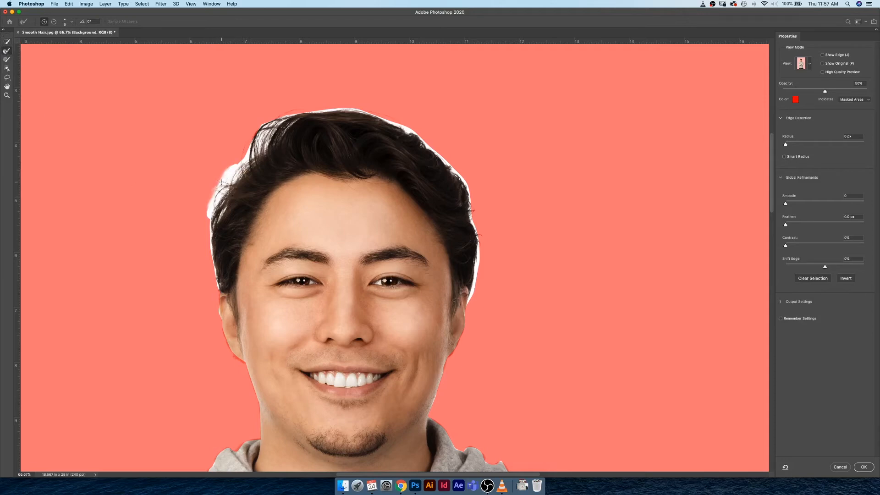
{"action": "key", "text": "bracketright"}
{"action": "key", "text": "bracketright"}
{"action": "key", "text": "bracketright"}
{"action": "key", "text": "bracketright"}
{"action": "key", "text": "bracketright"}
{"action": "key", "text": "bracketleft"}
{"action": "key", "text": "bracketright"}
{"action": "key", "text": "bracketright"}
{"action": "left_click", "coordinate": [72, 22]}
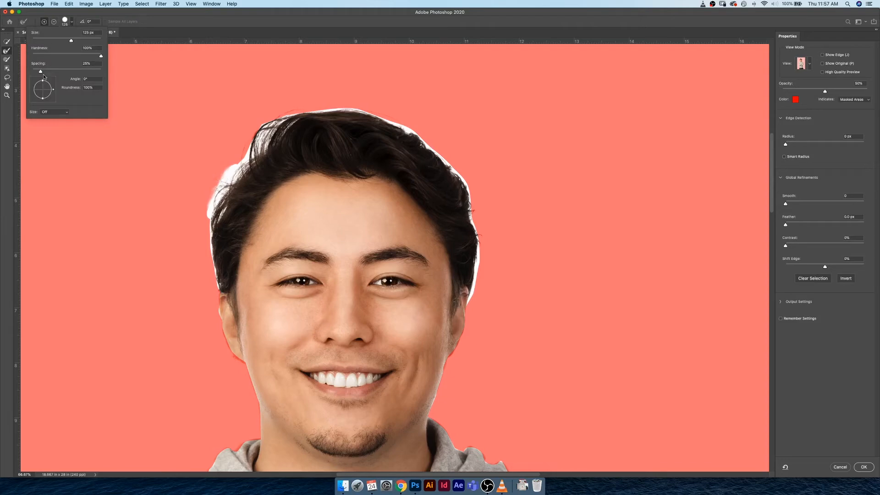
{"action": "left_click", "coordinate": [71, 22]}
Reduce the Refine Edge Brush to 70 px and paint down the left outer edge of the hair to the ear
{"action": "key", "text": "bracketleft"}
{"action": "key", "text": "bracketleft"}
{"action": "key", "text": "bracketleft"}
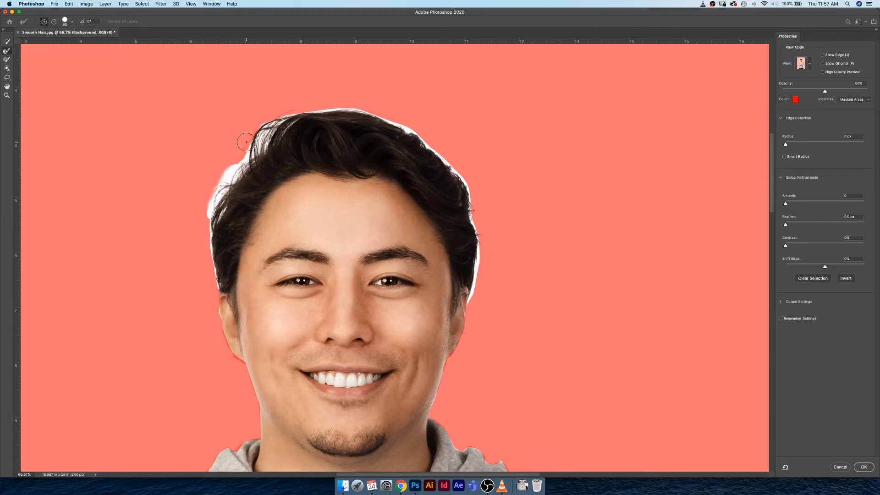
{"action": "key", "text": "bracketleft"}
{"action": "mouse_move", "coordinate": [243, 163]}
{"action": "left_mouse_down"}
{"action": "mouse_move", "coordinate": [208, 215]}
{"action": "mouse_move", "coordinate": [215, 328]}
{"action": "mouse_move", "coordinate": [227, 344]}
{"action": "left_mouse_up"}
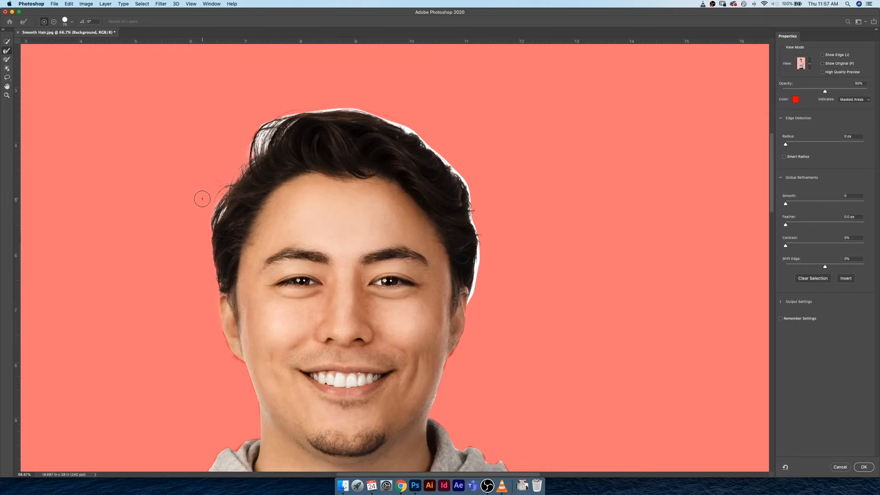
Refine the remaining white fringe around the left tuft, crown and right side of the hair with a smaller brush
{"action": "key", "text": "bracketleft"}
{"action": "key", "text": "bracketleft"}
{"action": "key", "text": "bracketleft"}
{"action": "key", "text": "bracketleft"}
{"action": "key", "text": "bracketleft"}
{"action": "mouse_move", "coordinate": [225, 216]}
{"action": "left_mouse_down"}
{"action": "mouse_move", "coordinate": [219, 227]}
{"action": "mouse_move", "coordinate": [218, 213]}
{"action": "left_mouse_up"}
{"action": "key", "text": "bracketright"}
{"action": "left_click_drag", "start_coordinate": [259, 143], "coordinate": [271, 135]}
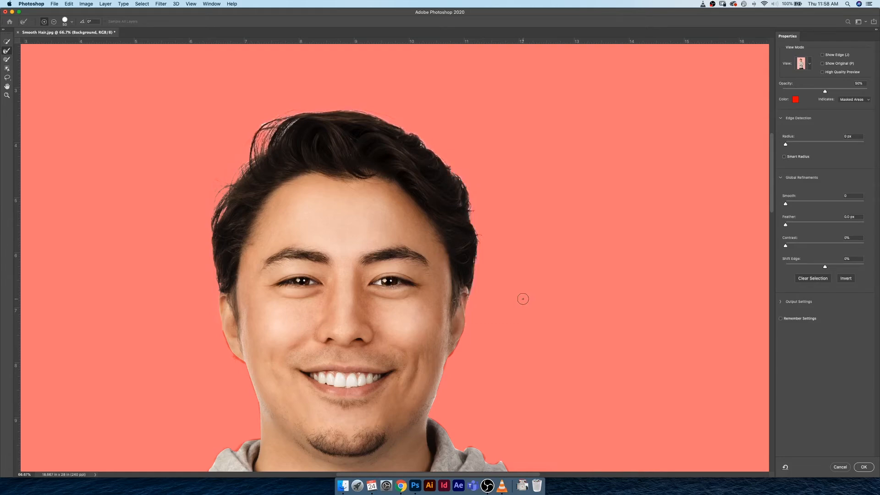
Refine the loose strands of the tuft at the upper left of the hair and inspect them at 200% with a smaller brush
{"action": "left_click_drag", "start_coordinate": [252, 127], "coordinate": [272, 130]}
{"action": "key", "text": "bracketleft"}
{"action": "key", "text": "bracketleft"}
{"action": "key", "text": "bracketleft"}
{"action": "key", "text": "super+plus"}
{"action": "key", "text": "super+plus"}
{"action": "left_click_drag", "start_coordinate": [294, 125], "coordinate": [511, 298]}
{"action": "left_click_drag", "start_coordinate": [360, 185], "coordinate": [377, 279]}
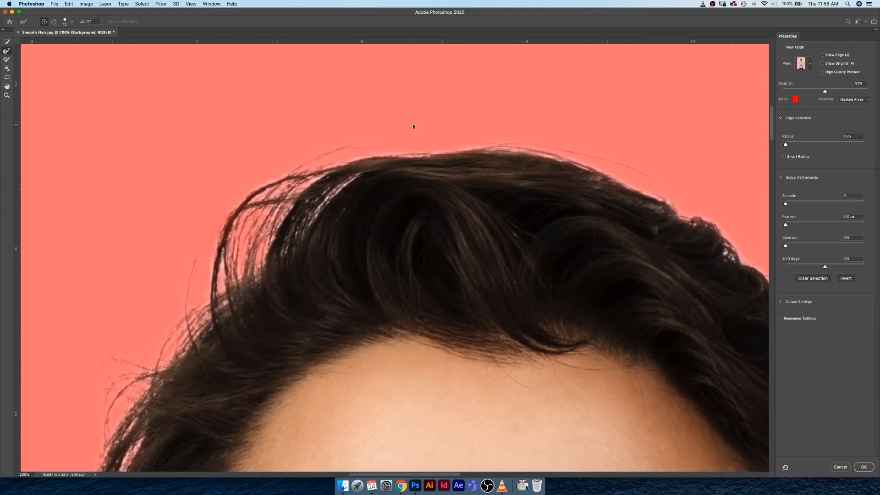
Review the mask edges over the full figure, head and shoulders, and accept the Select and Mask refinement
{"action": "key", "text": "super+0"}
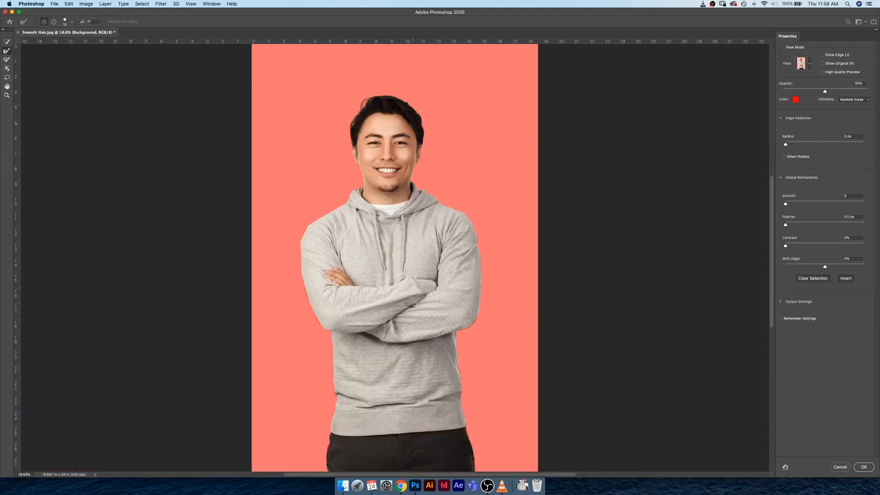
{"action": "key", "text": "super+minus"}
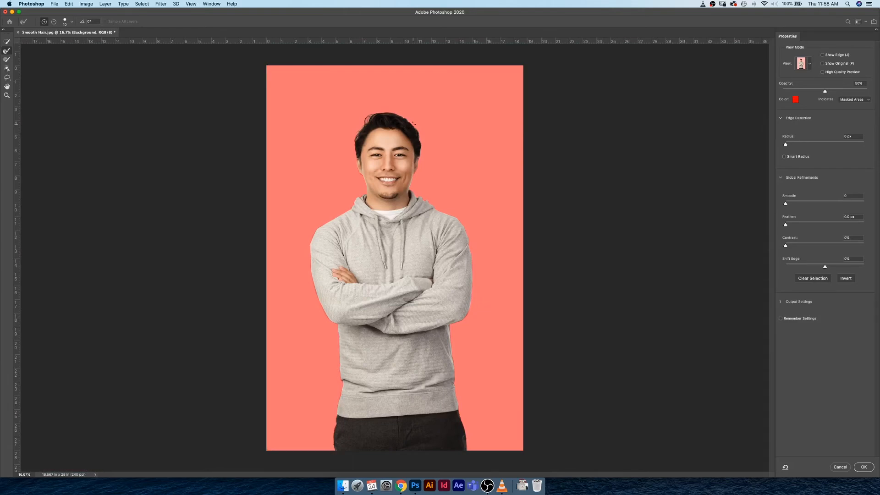
{"action": "key", "text": "super+plus"}
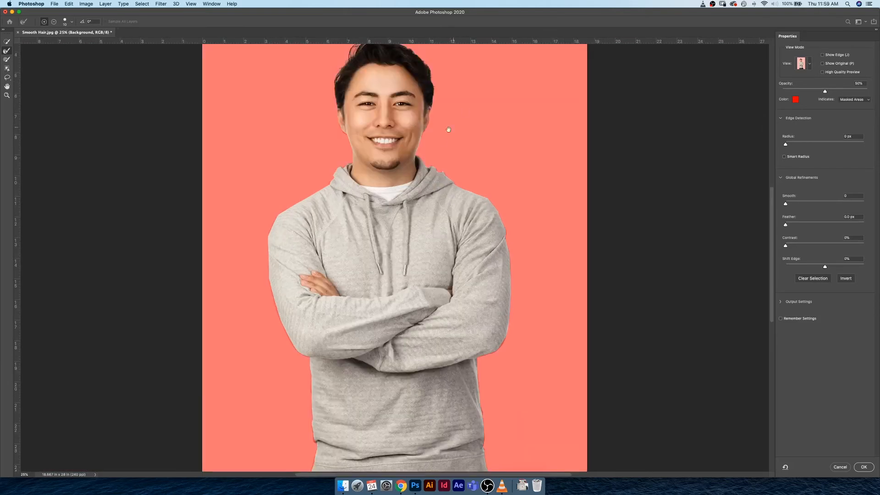
{"action": "scroll", "coordinate": [448, 129], "scroll_direction": "up", "scroll_amount": 3}
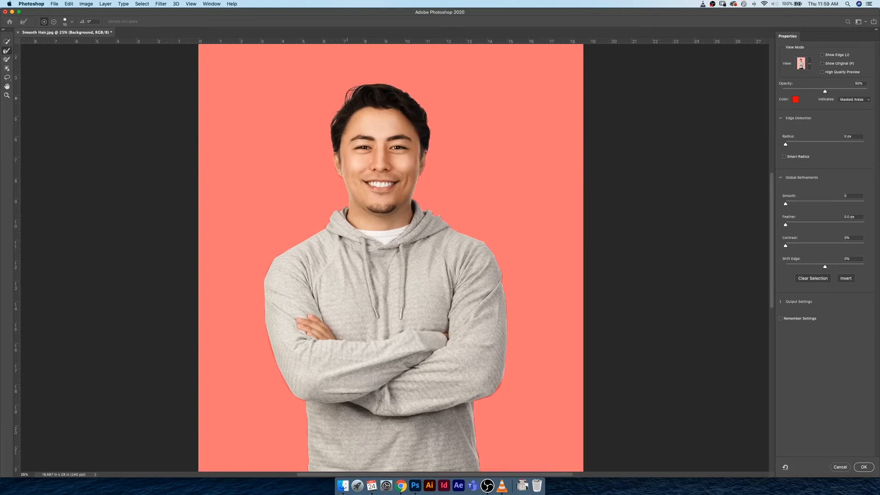
{"action": "key", "text": "super+plus"}
{"action": "key", "text": "super+plus"}
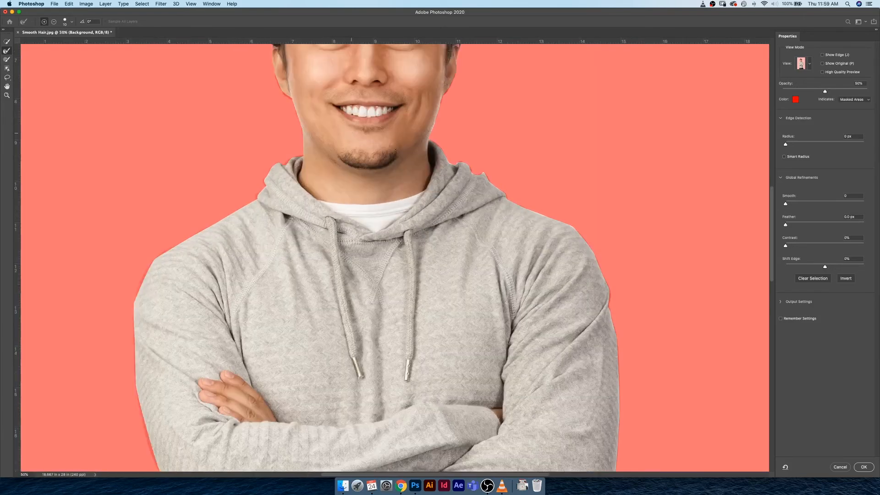
{"action": "left_click_drag", "start_coordinate": [394, 198], "coordinate": [385, 360]}
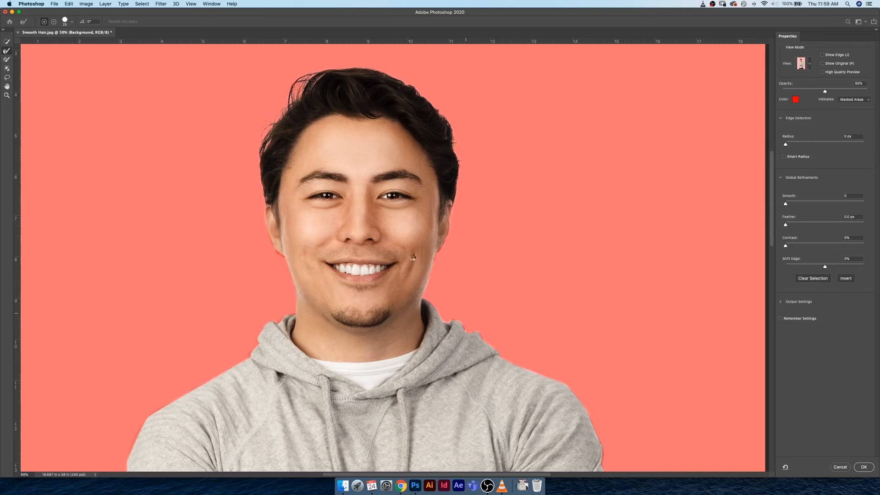
{"action": "key", "text": "super+0"}
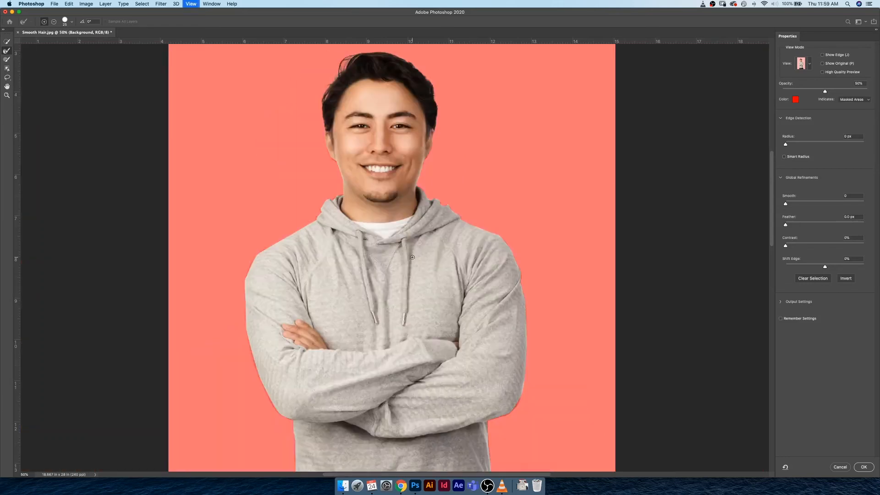
{"action": "left_click", "coordinate": [864, 467]}
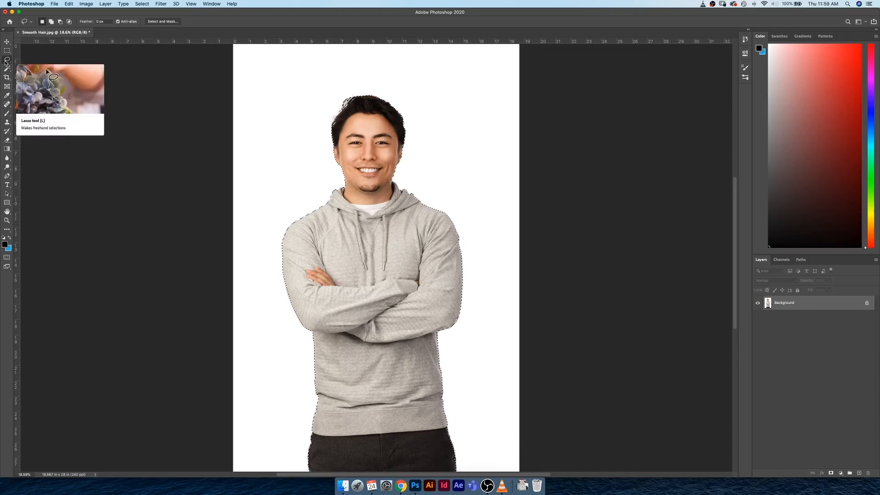
Try moving the selected man to a new layer with Layer Via Cut, view the remaining background alone, and undo the cut
{"action": "right_click", "coordinate": [370, 249]}
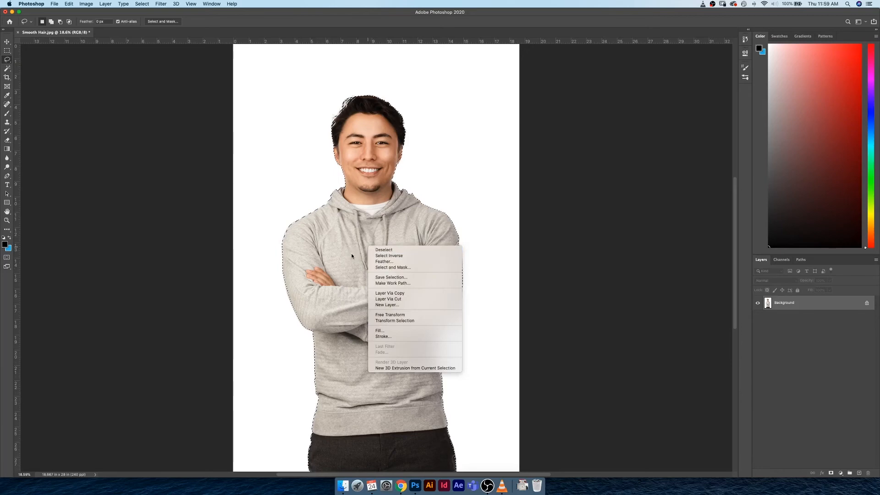
{"action": "left_click", "coordinate": [411, 300]}
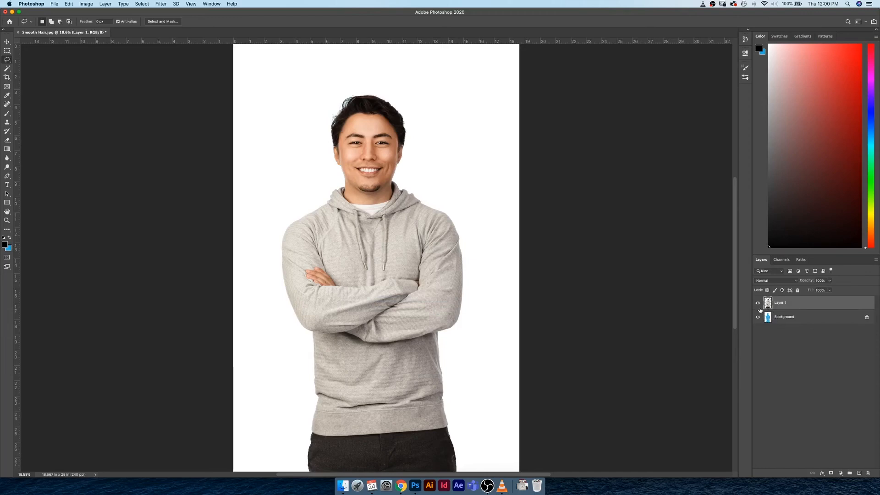
{"action": "left_click", "coordinate": [759, 317], "text": "alt"}
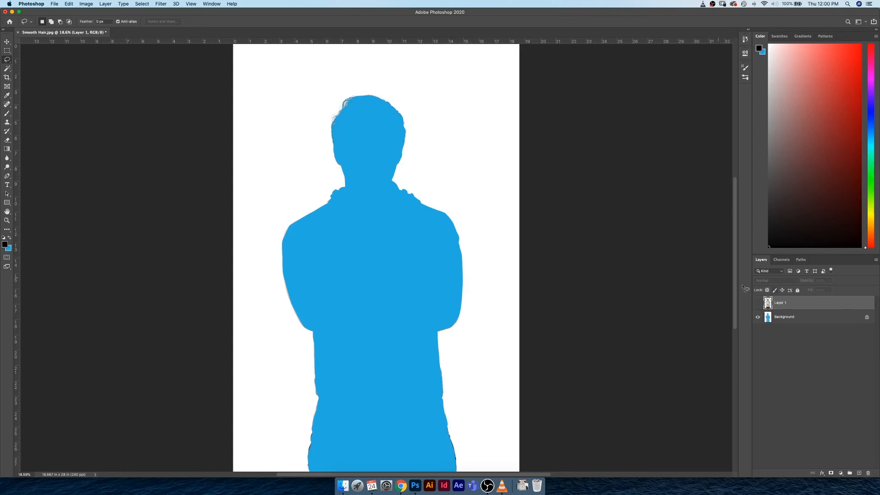
{"action": "key", "text": "super+z"}
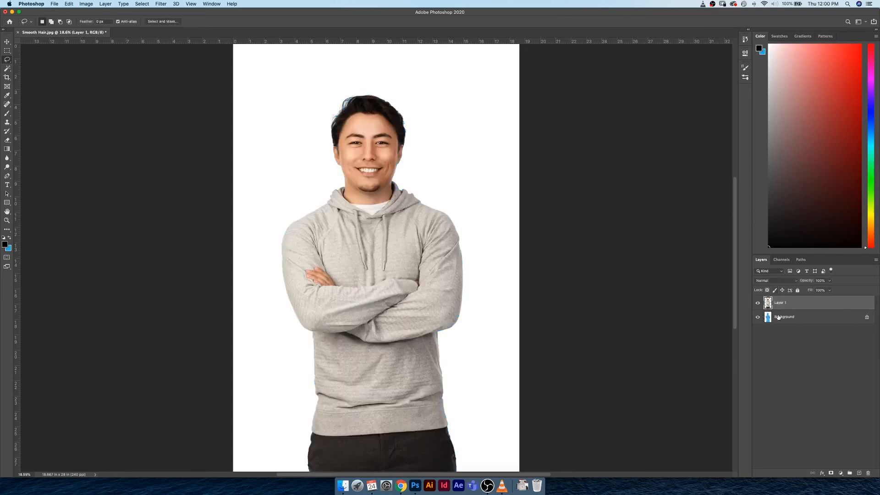
{"action": "key", "text": "super+z"}
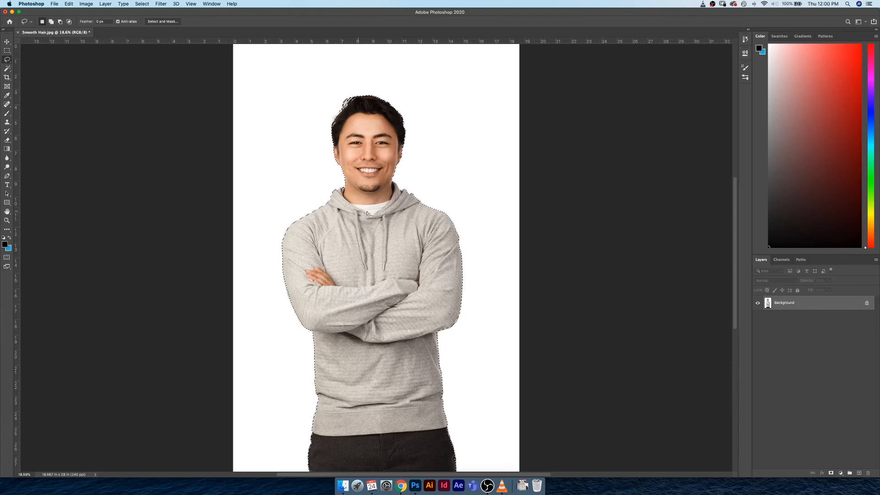
Try Layer Via Copy on the selected man, compare the copy with the intact background layer, and undo back to the selection
{"action": "right_click", "coordinate": [370, 214]}
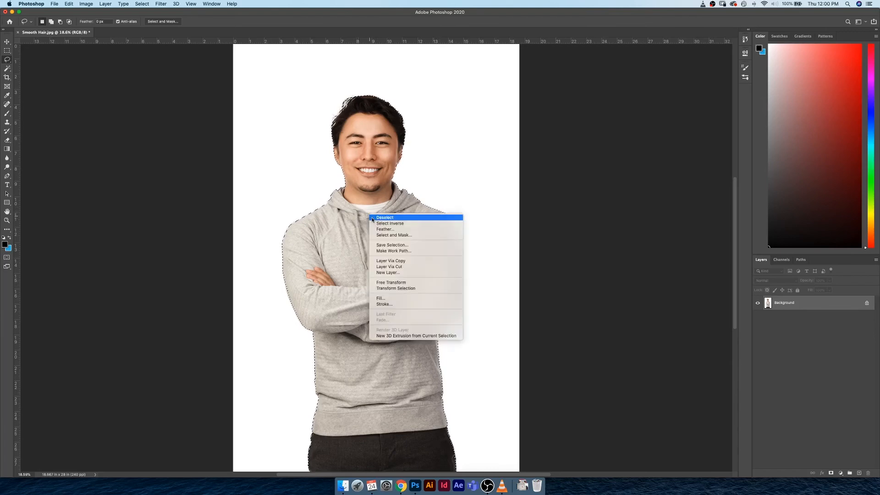
{"action": "left_click", "coordinate": [421, 262]}
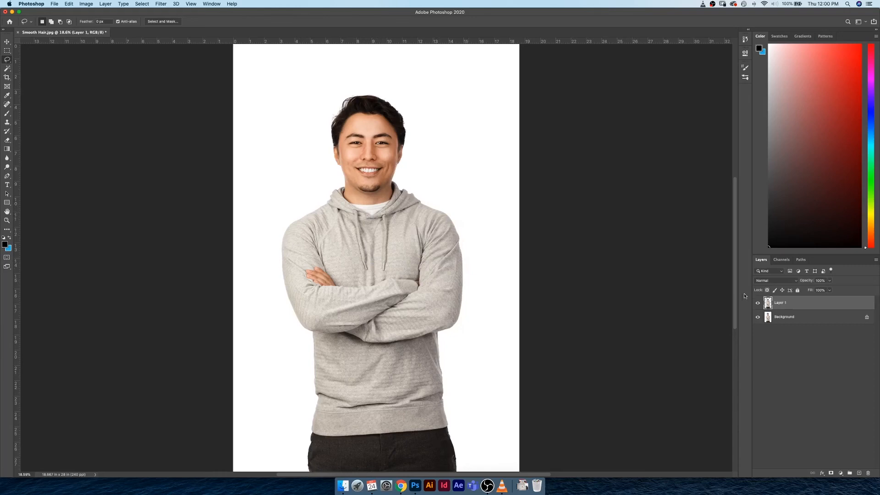
{"action": "left_click", "coordinate": [758, 317]}
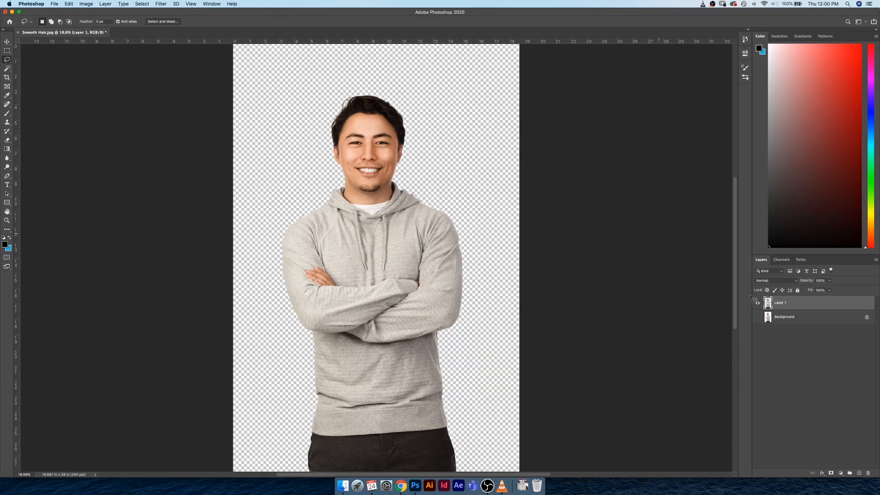
{"action": "left_click", "coordinate": [758, 317], "text": "alt"}
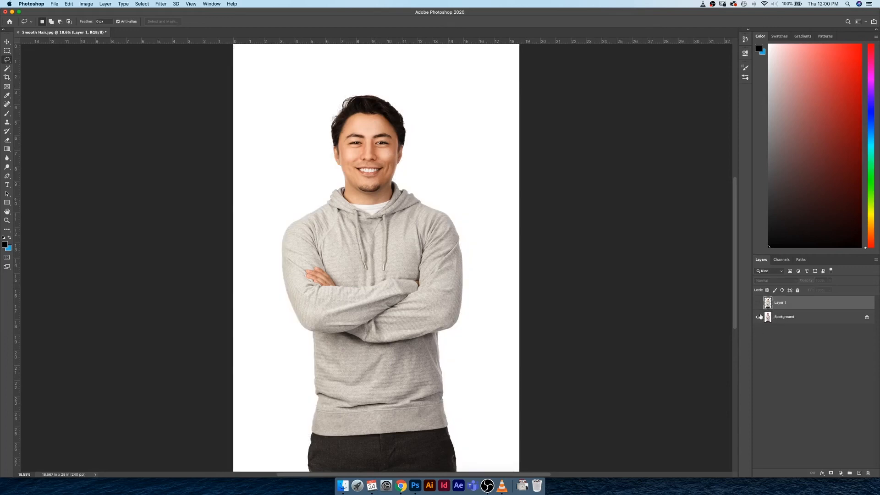
{"action": "key", "text": "super+z"}
{"action": "key", "text": "super+z"}
{"action": "key", "text": "super+z"}
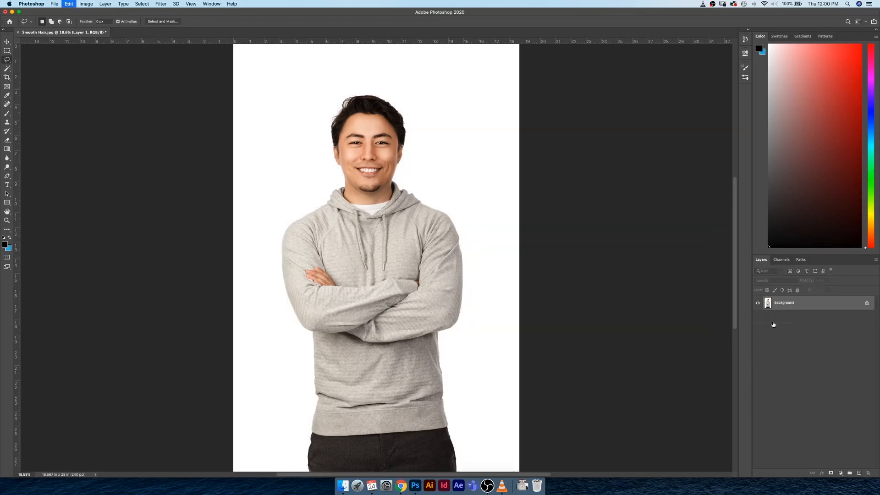
{"action": "key", "text": "super+z"}
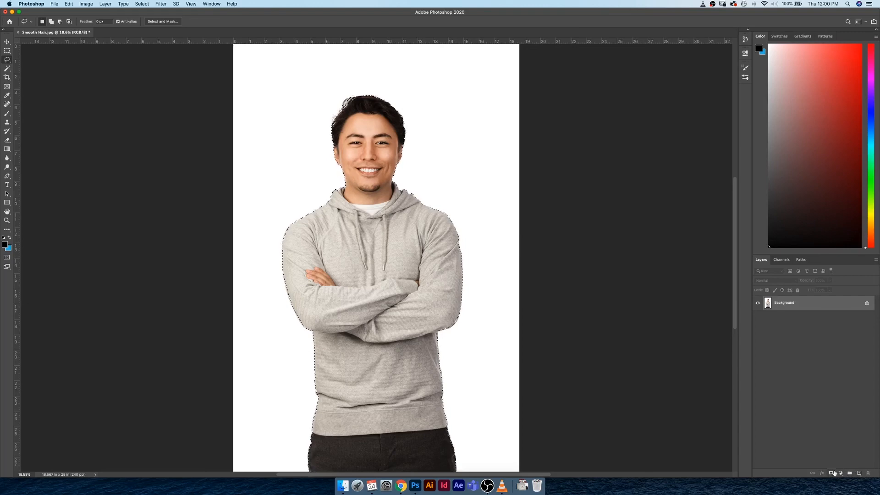
Hide the white background with a layer mask made from the man's selection
{"action": "left_click", "coordinate": [832, 473]}
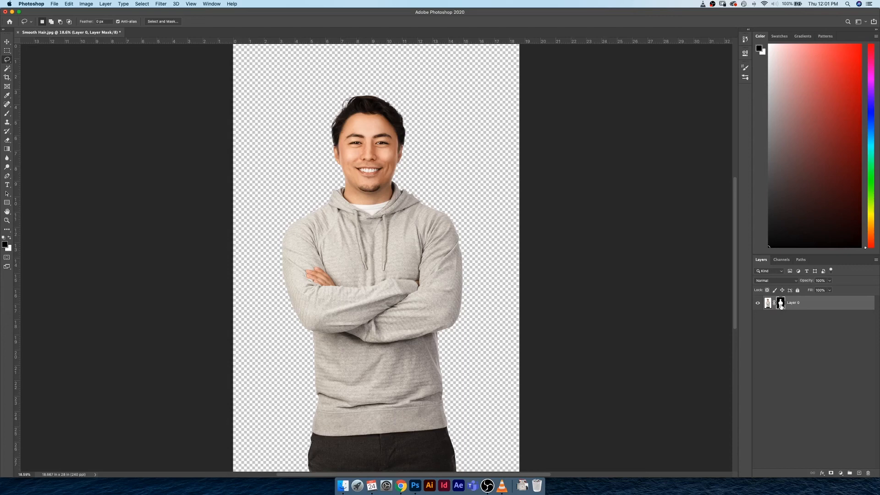
{"action": "key", "text": "q"}
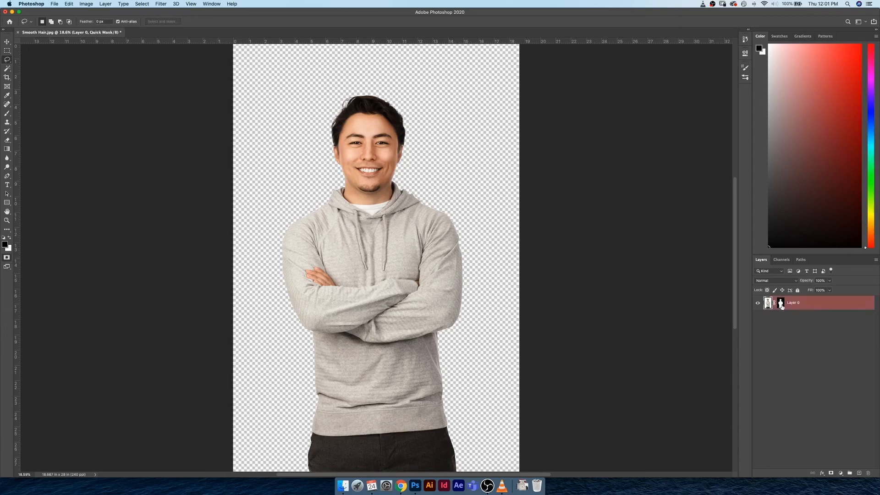
{"action": "key", "text": "q"}
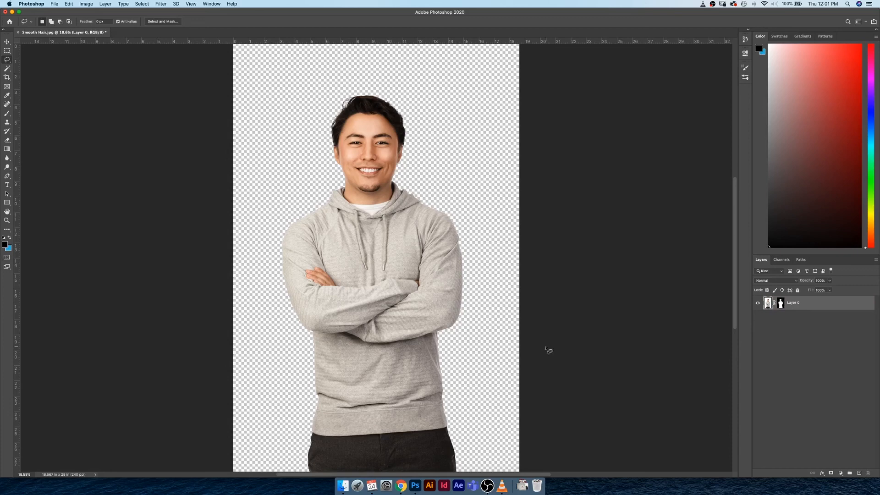
Add a new layer beneath the masked man and fill it with a brighter blue background color
{"action": "left_click", "coordinate": [859, 473]}
{"action": "left_click_drag", "start_coordinate": [787, 304], "coordinate": [794, 331]}
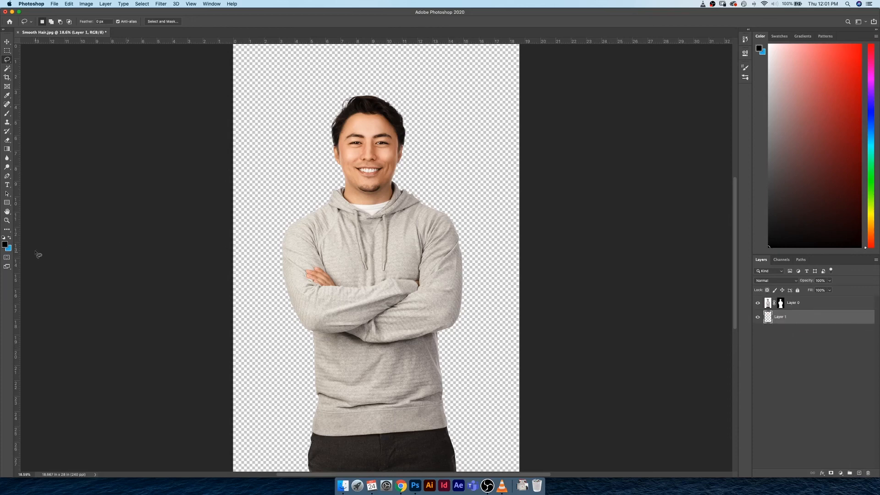
{"action": "left_click", "coordinate": [9, 248]}
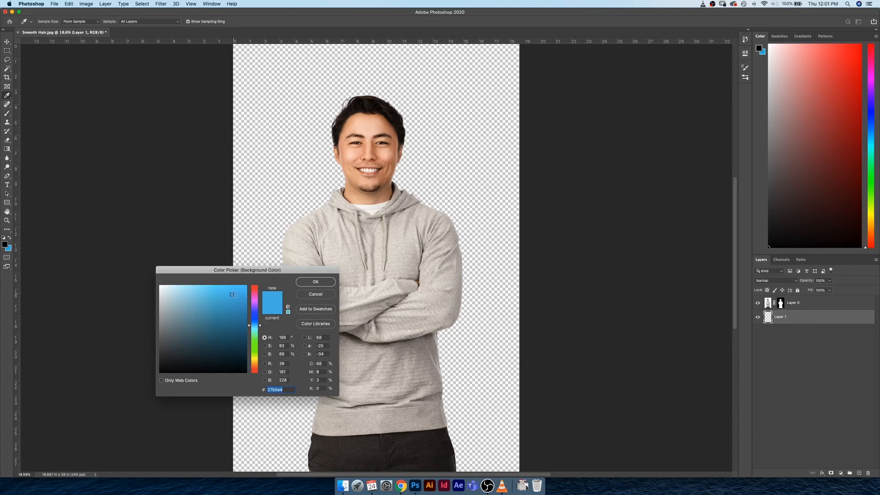
{"action": "left_click", "coordinate": [235, 291]}
{"action": "left_click", "coordinate": [328, 283]}
{"action": "key", "text": "l"}
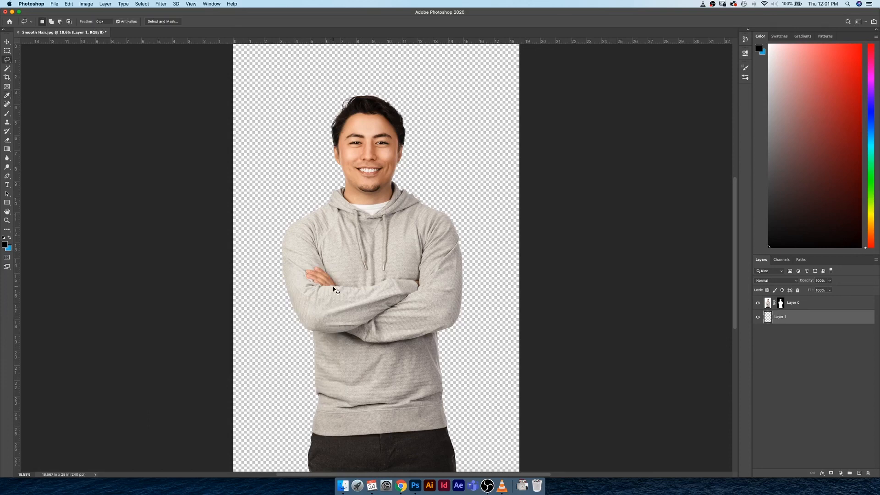
{"action": "key", "text": "super+BackSpace"}
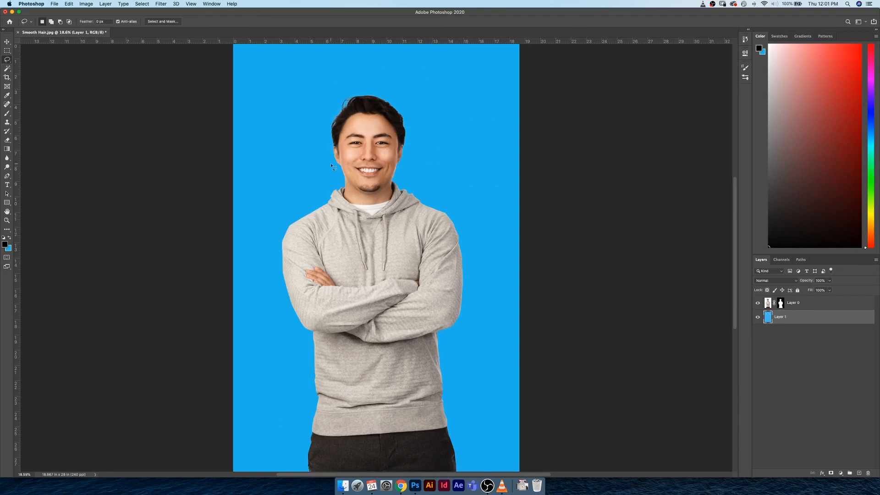
Select the man's layer mask and set the Brush tool's opacity to 100% for retouching the hair edge
{"action": "key", "text": "super+equal"}
{"action": "key", "text": "super+equal"}
{"action": "key", "text": "super+equal"}
{"action": "left_click_drag", "start_coordinate": [384, 175], "coordinate": [395, 359]}
{"action": "scroll", "coordinate": [395, 359], "scroll_direction": "up", "scroll_amount": 5}
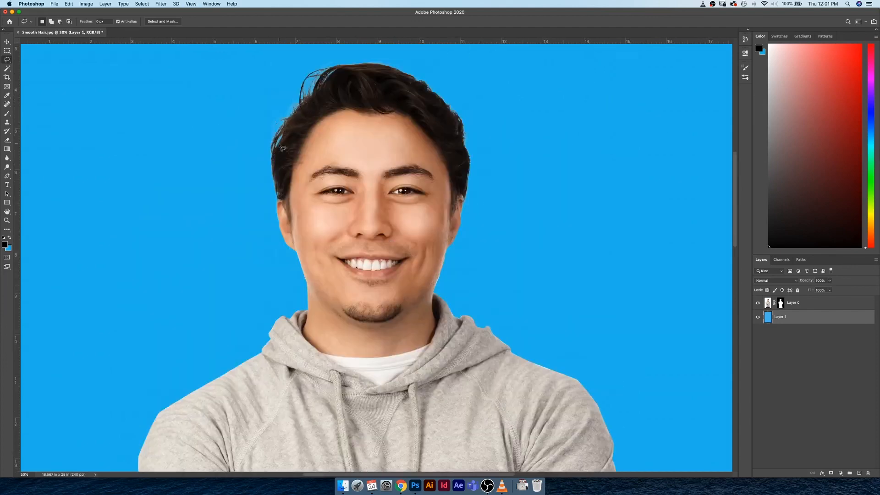
{"action": "left_click", "coordinate": [781, 305]}
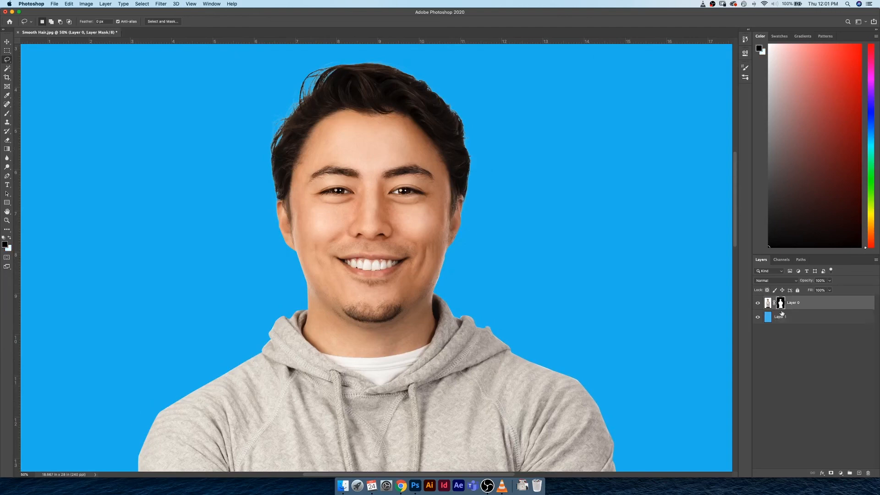
{"action": "key", "text": "b"}
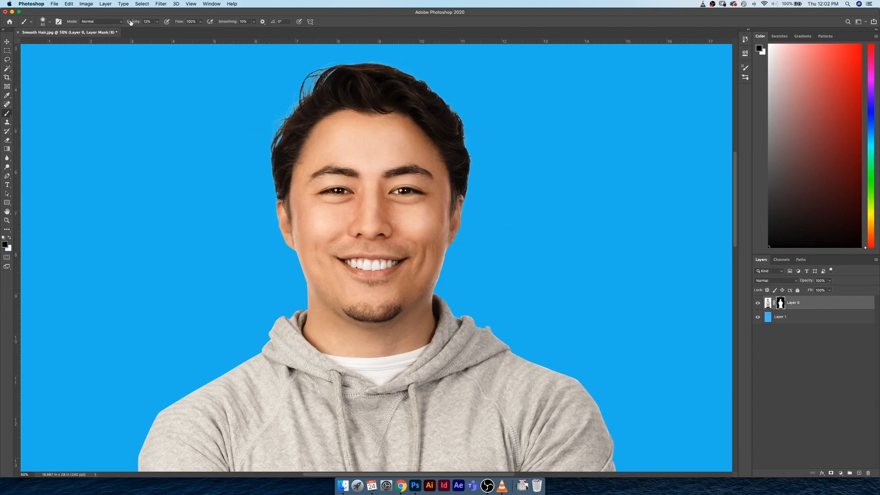
{"action": "left_click_drag", "start_coordinate": [131, 21], "coordinate": [177, 21]}
Try a brush stroke on the mask at the left edge of the hair and undo it
{"action": "mouse_move", "coordinate": [276, 137]}
{"action": "left_mouse_down"}
{"action": "mouse_move", "coordinate": [269, 150]}
{"action": "mouse_move", "coordinate": [279, 140]}
{"action": "left_mouse_up"}
{"action": "key", "text": "super+z"}
{"action": "key", "text": "super+0"}
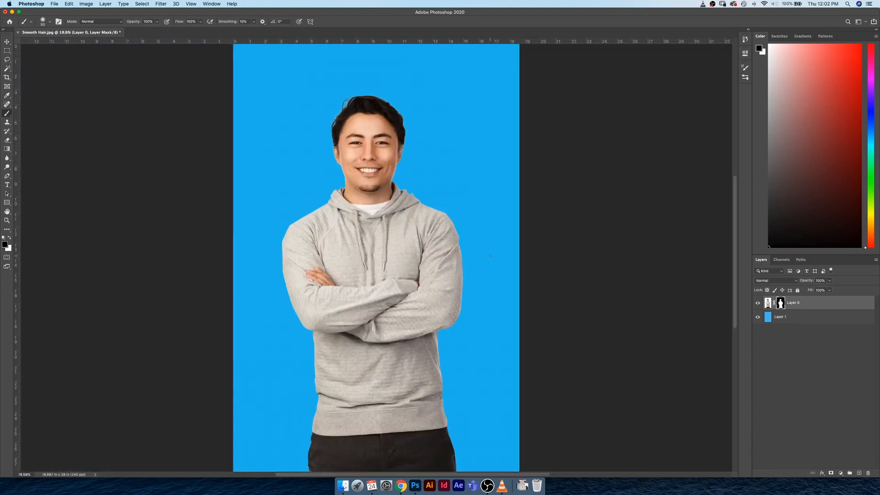